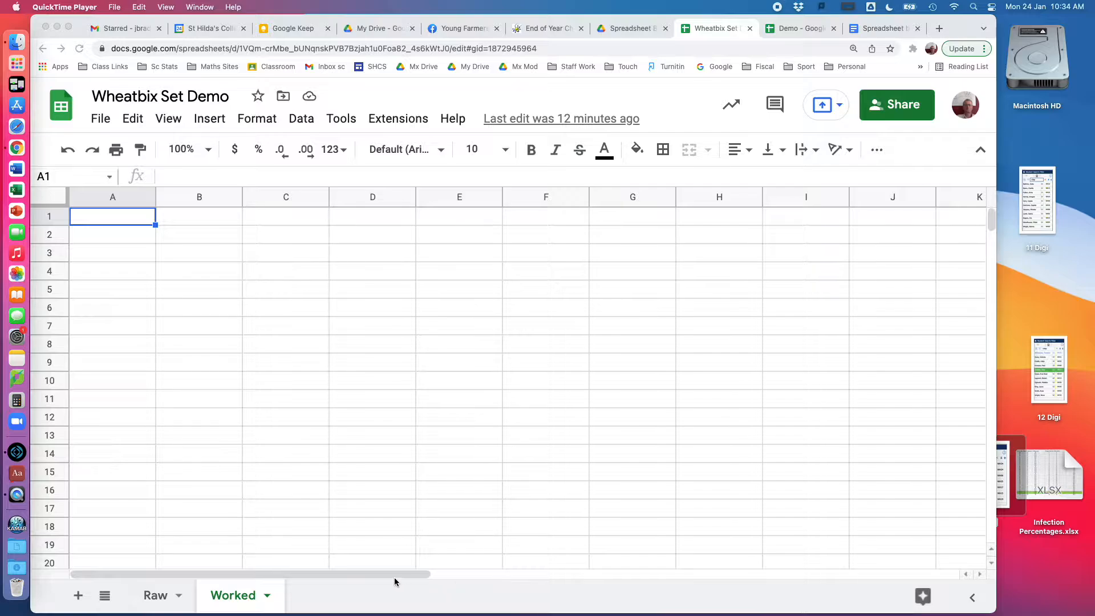
Enter the formula =RANDBETWEEN(1,6) in cell A1 of the Worked sheet
{"action": "left_click", "coordinate": [87, 223]}
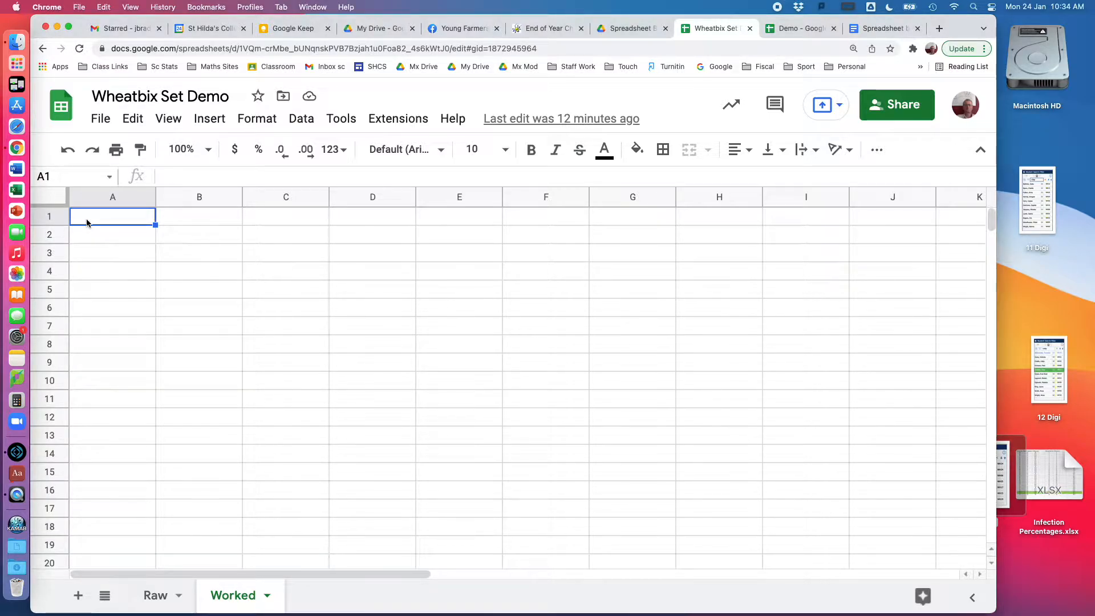
{"action": "type", "text": "=ran"}
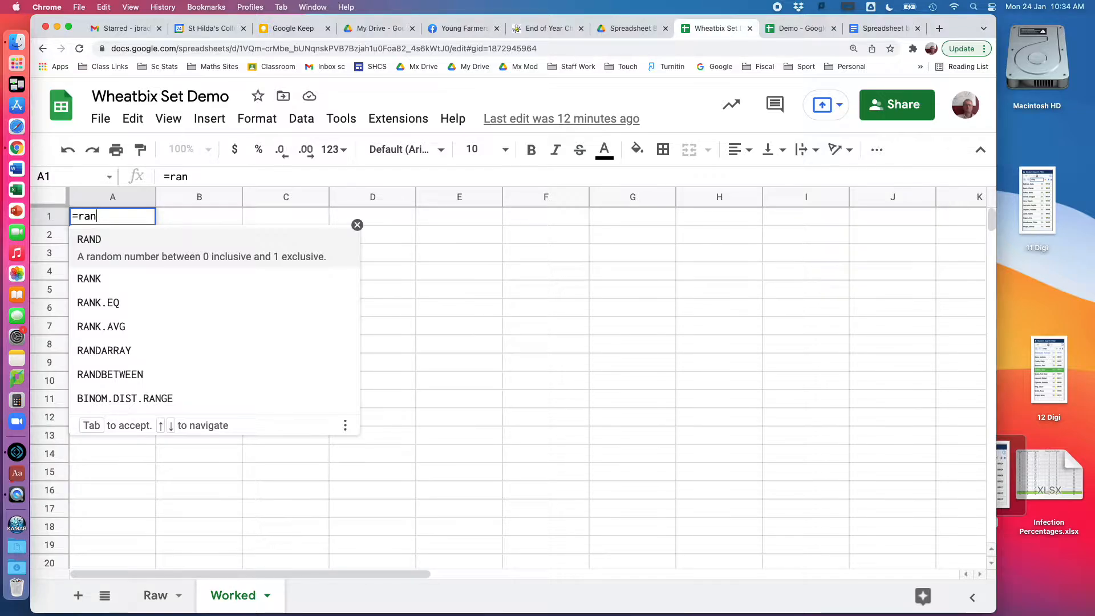
{"action": "left_click", "coordinate": [105, 368]}
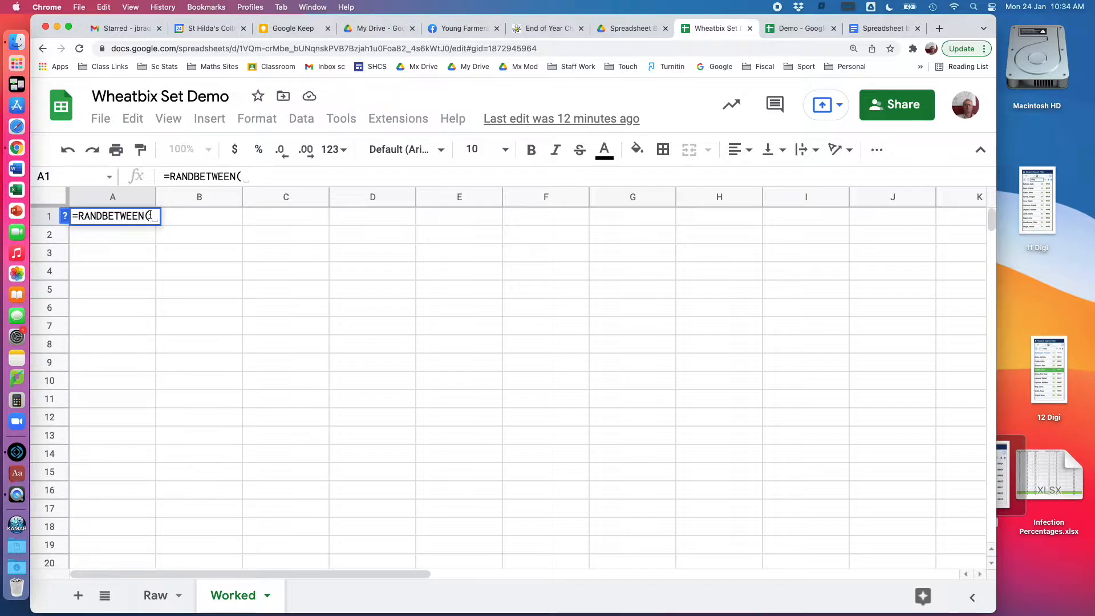
{"action": "type", "text": "1"}
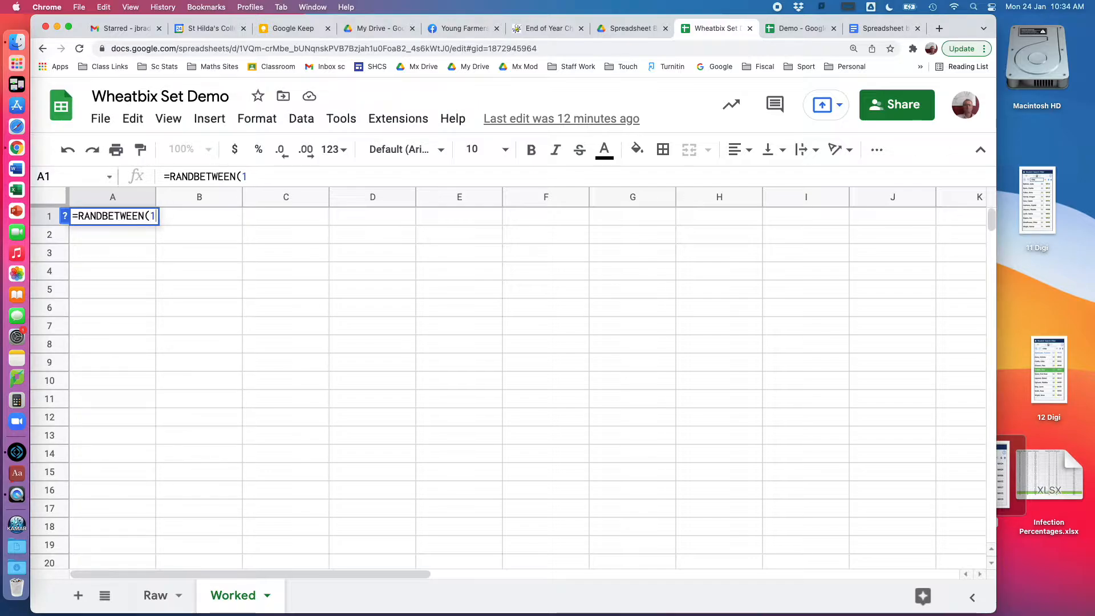
{"action": "type", "text": ", "}
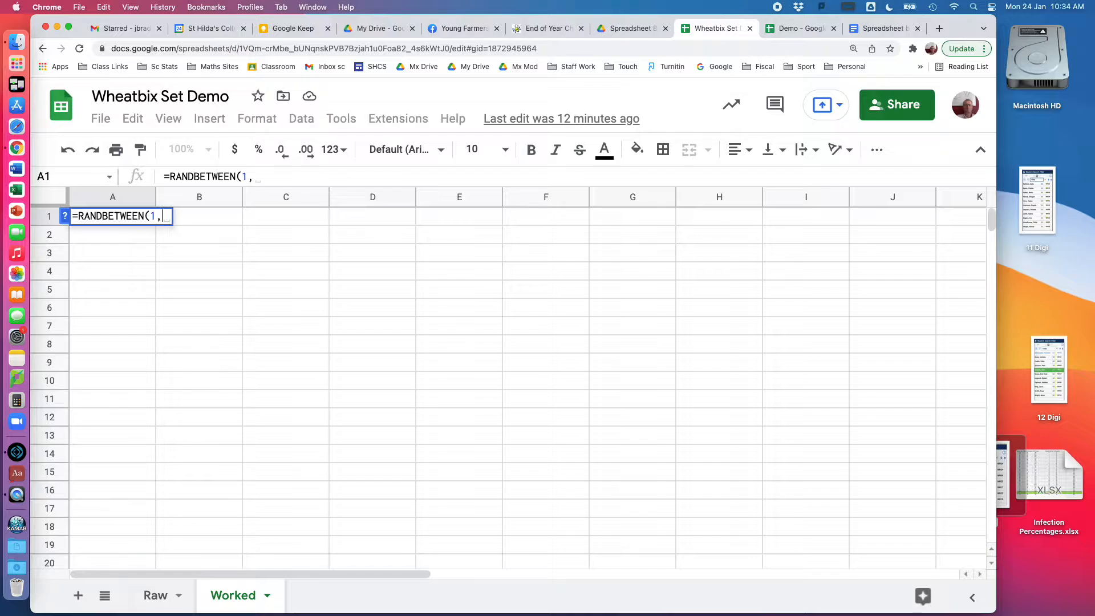
{"action": "type", "text": "6"}
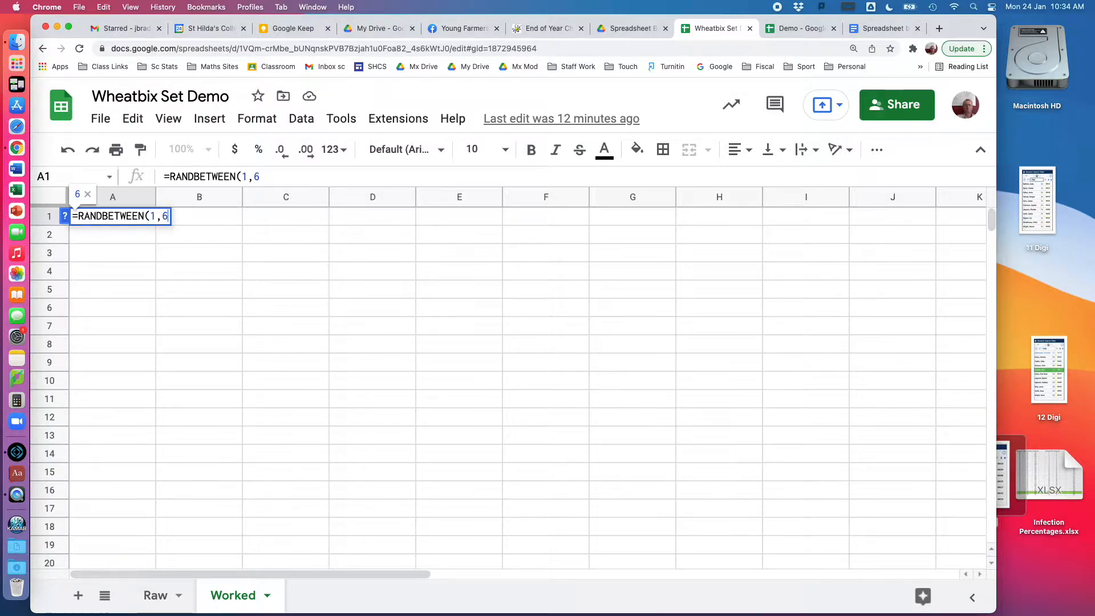
{"action": "type", "text": ")"}
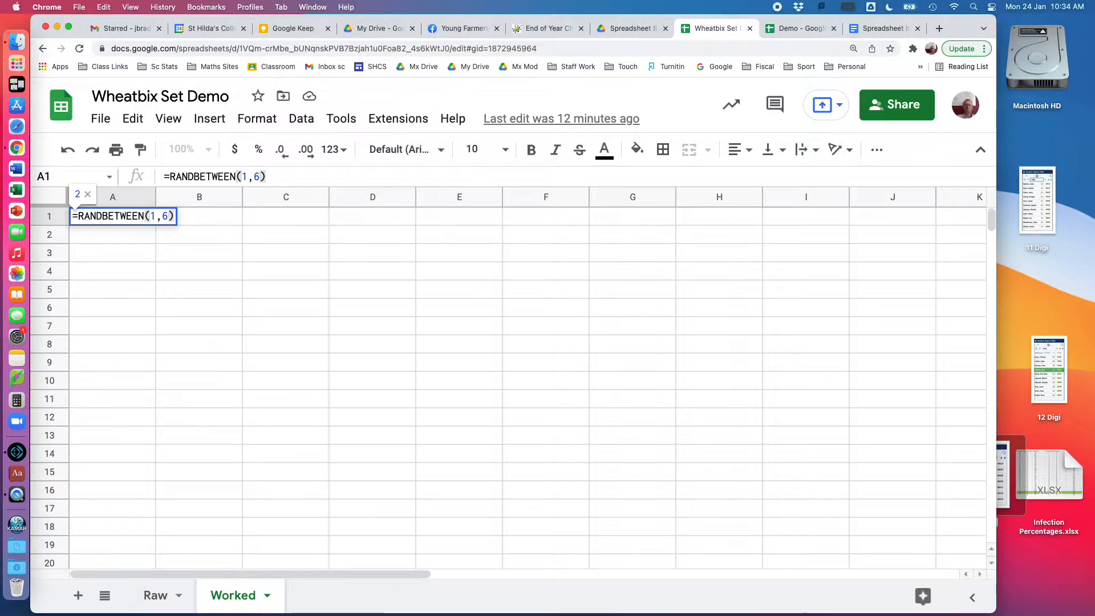
{"action": "key", "text": "Return"}
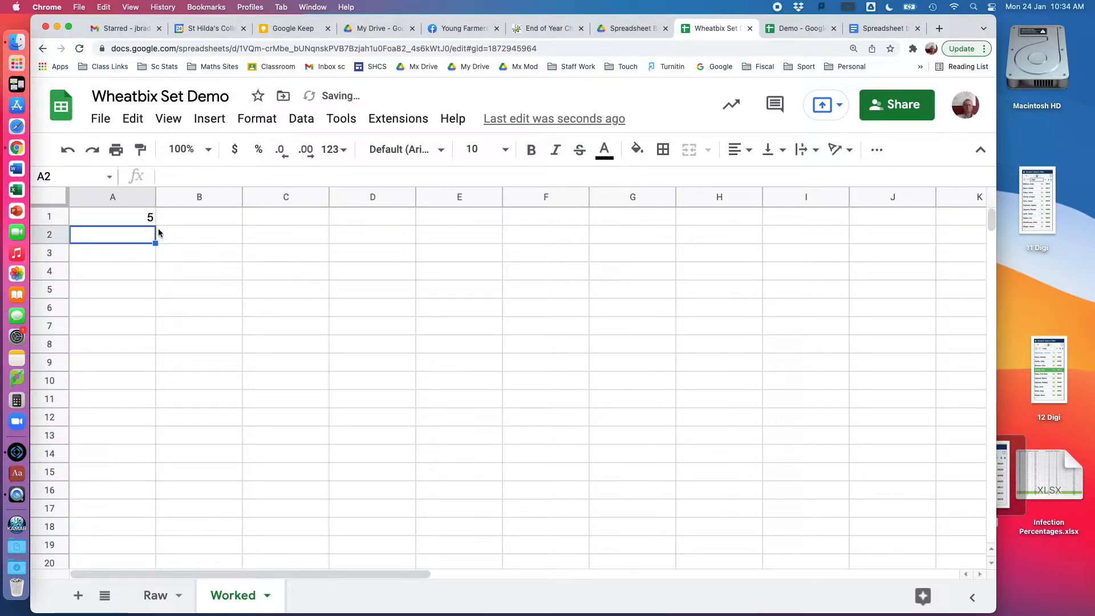
Fill the random-number formula from A1 down to A20 and check the formula in the copied cells
{"action": "left_click", "coordinate": [125, 219]}
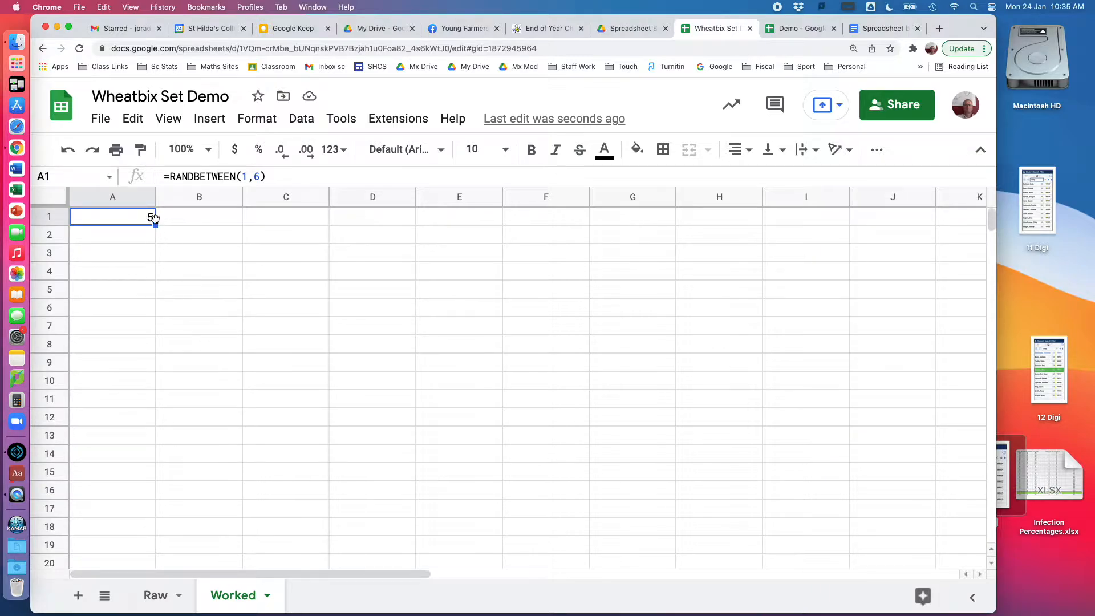
{"action": "left_click_drag", "start_coordinate": [156, 225], "coordinate": [166, 562]}
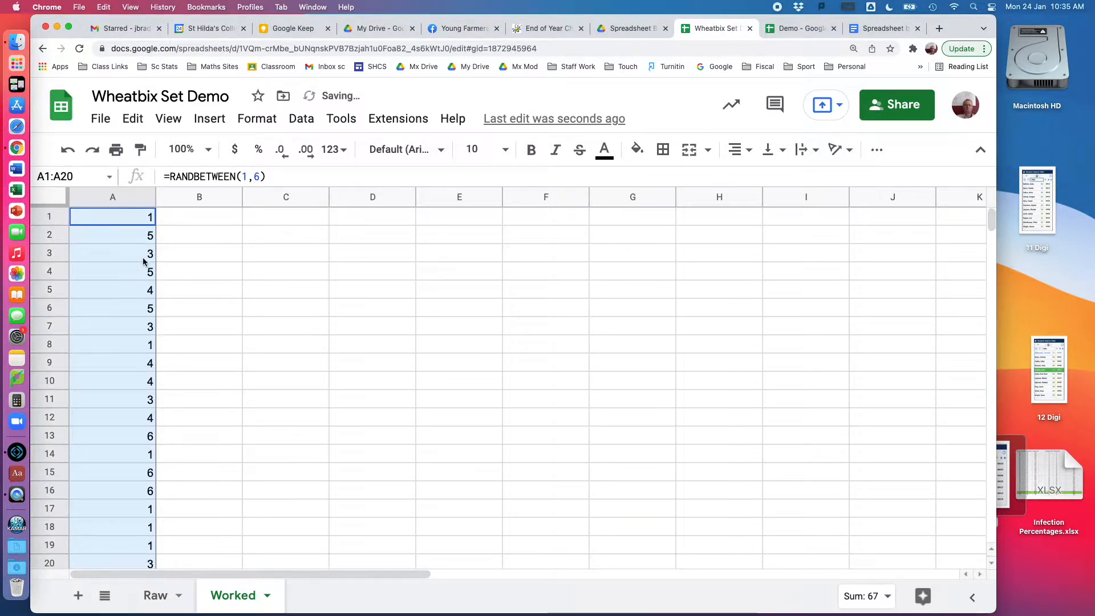
{"action": "left_click", "coordinate": [133, 239]}
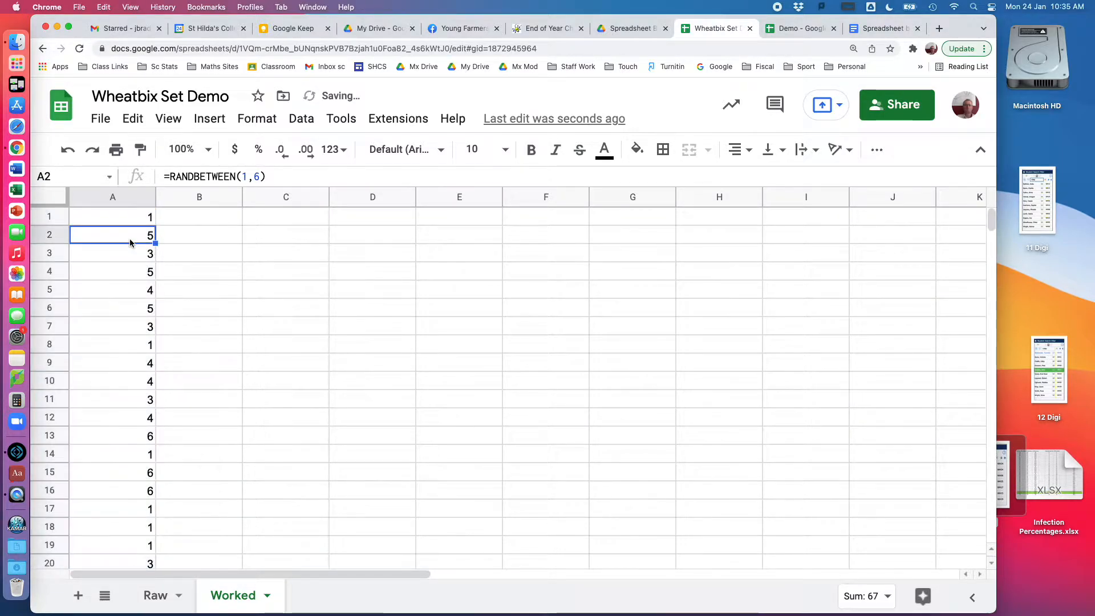
{"action": "left_click", "coordinate": [119, 267]}
{"action": "key", "text": "Down"}
{"action": "key", "text": "Down"}
{"action": "key", "text": "Down"}
{"action": "key", "text": "Down"}
{"action": "key", "text": "Down"}
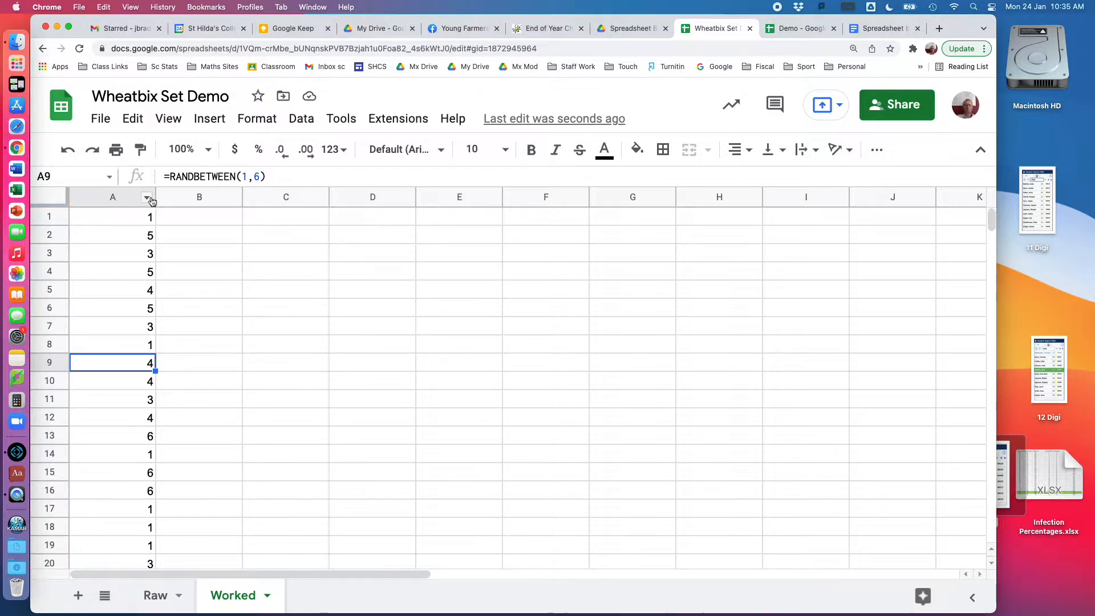
Fill the formula in A1 across row 1 to column N and down to row 20, covering A1:N20
{"action": "left_click", "coordinate": [122, 221]}
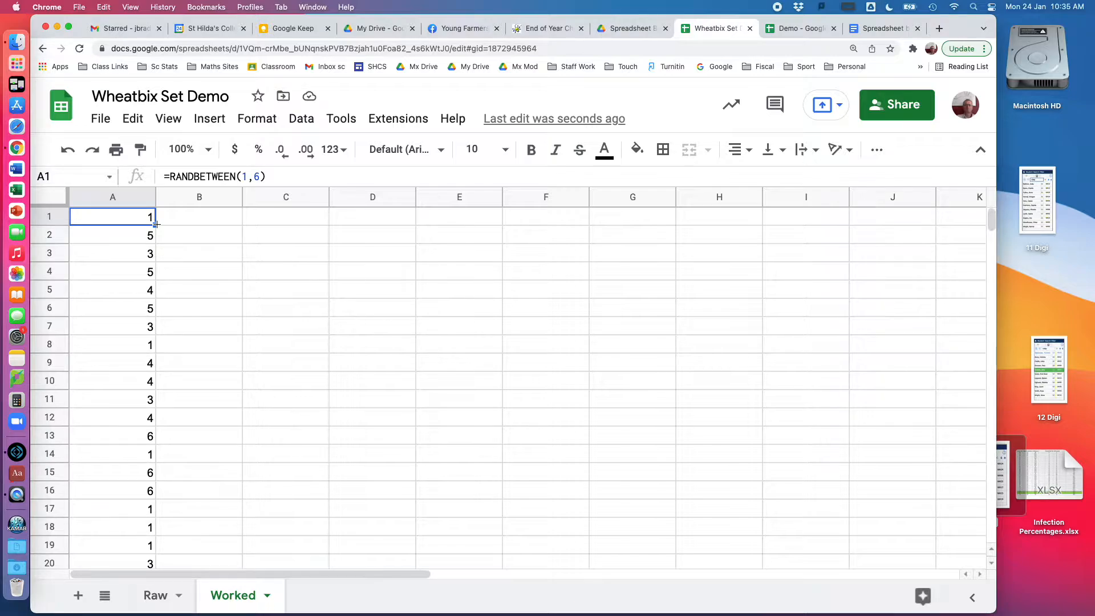
{"action": "left_click_drag", "start_coordinate": [155, 224], "coordinate": [869, 223]}
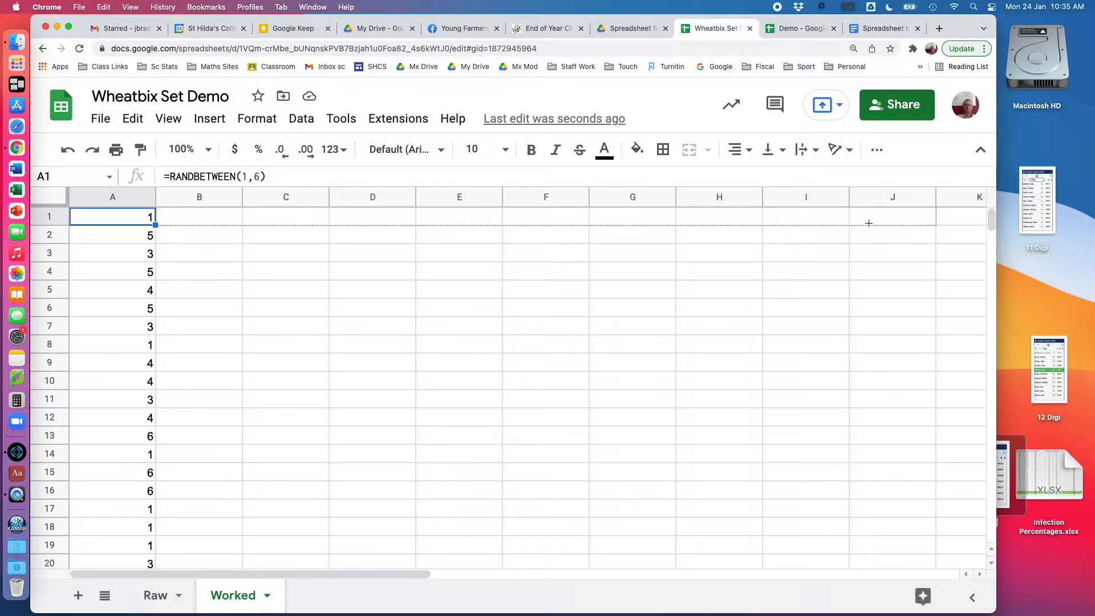
{"action": "left_click_drag", "start_coordinate": [971, 222], "coordinate": [581, 565]}
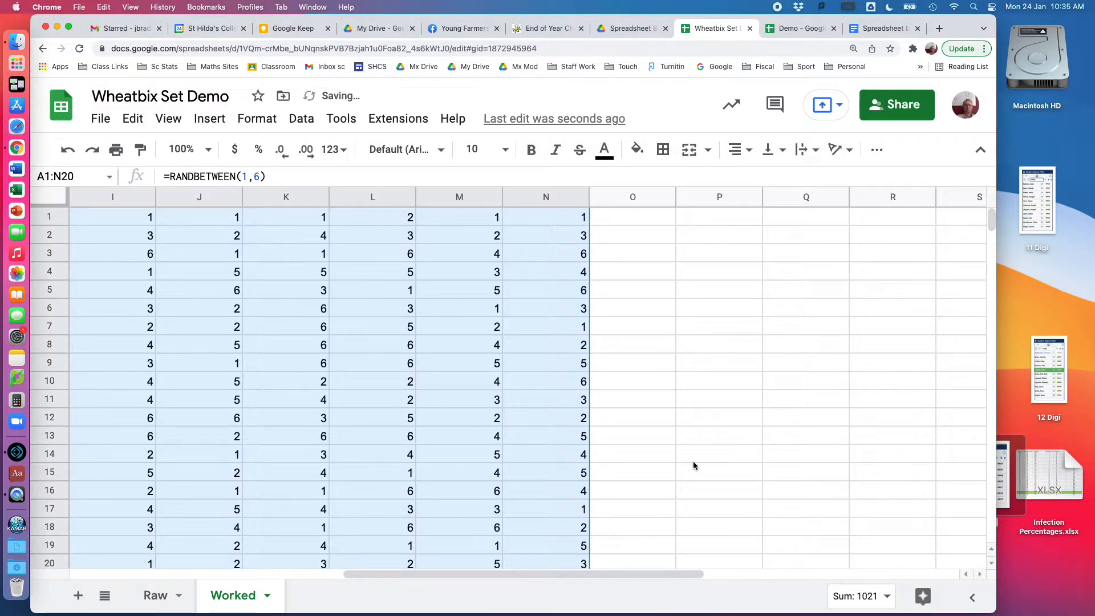
{"action": "scroll", "coordinate": [693, 463], "scroll_direction": "left", "scroll_amount": 10}
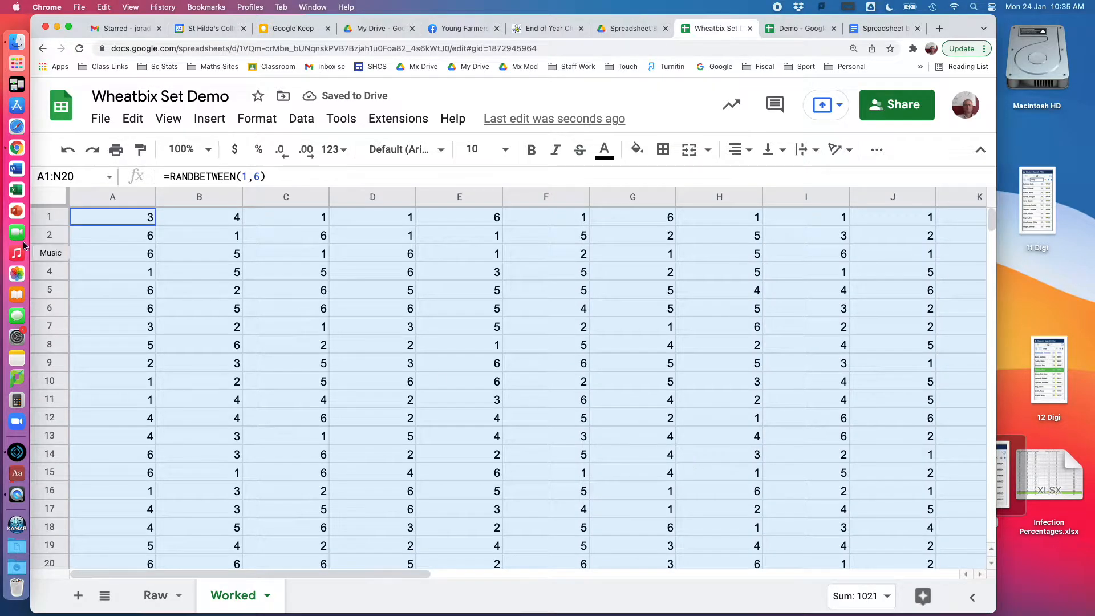
{"action": "scroll", "coordinate": [125, 203], "scroll_direction": "right", "scroll_amount": 5}
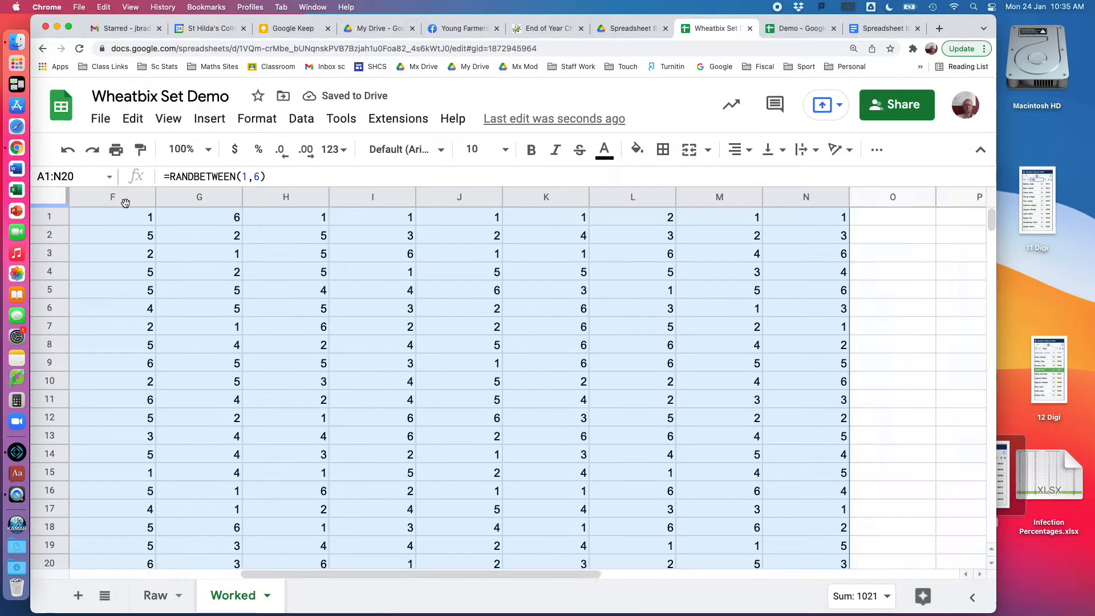
Fit the widths of columns A to N on the Worked sheet to their contents
{"action": "double_click", "coordinate": [848, 195]}
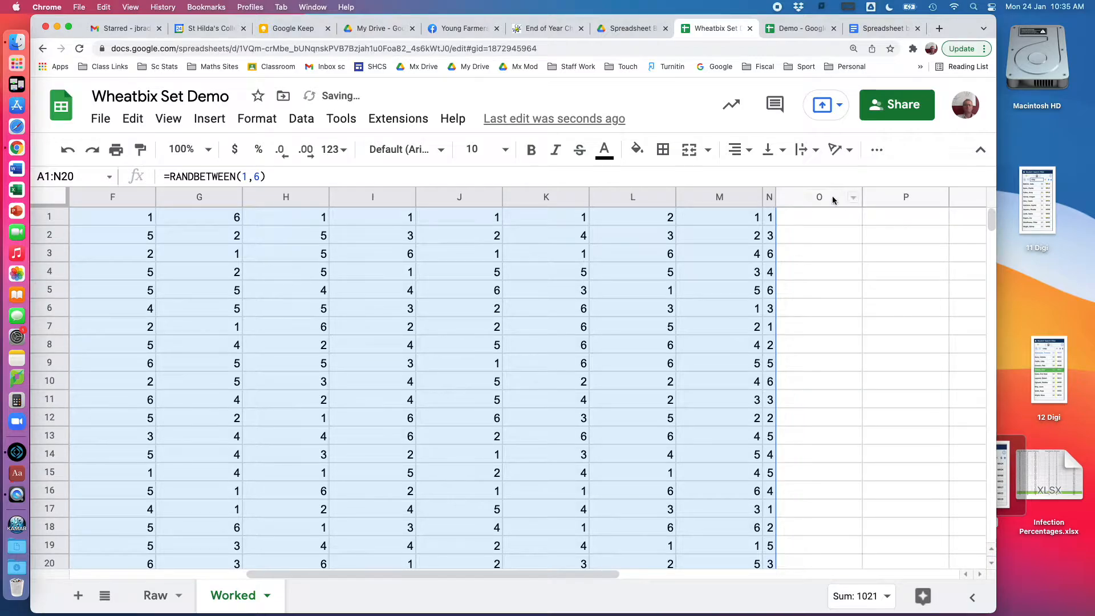
{"action": "left_click", "coordinate": [873, 306]}
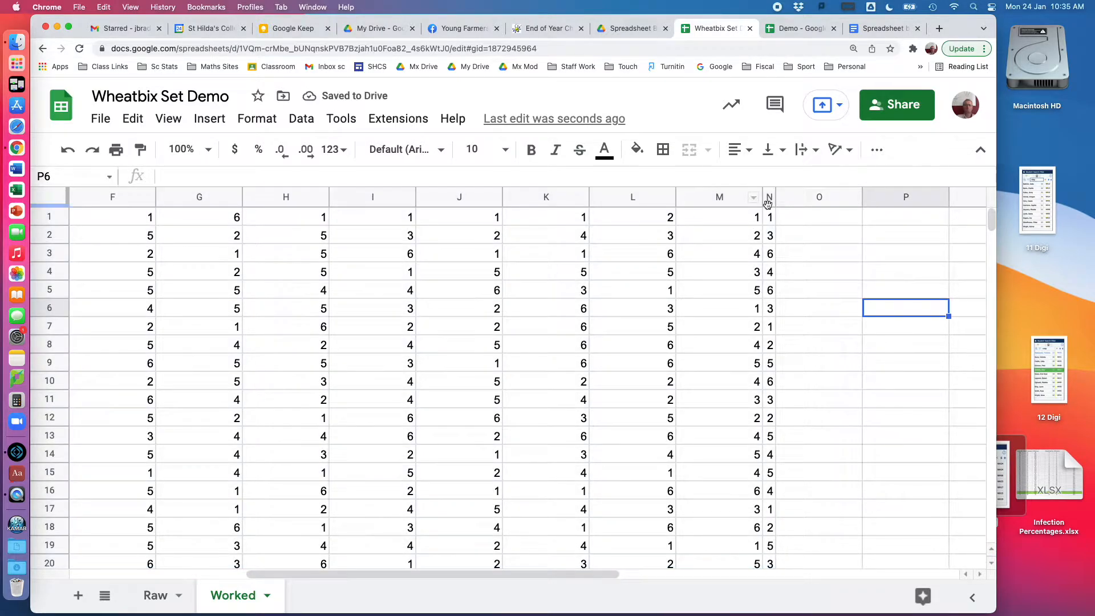
{"action": "scroll", "coordinate": [308, 232], "scroll_direction": "left", "scroll_amount": 5}
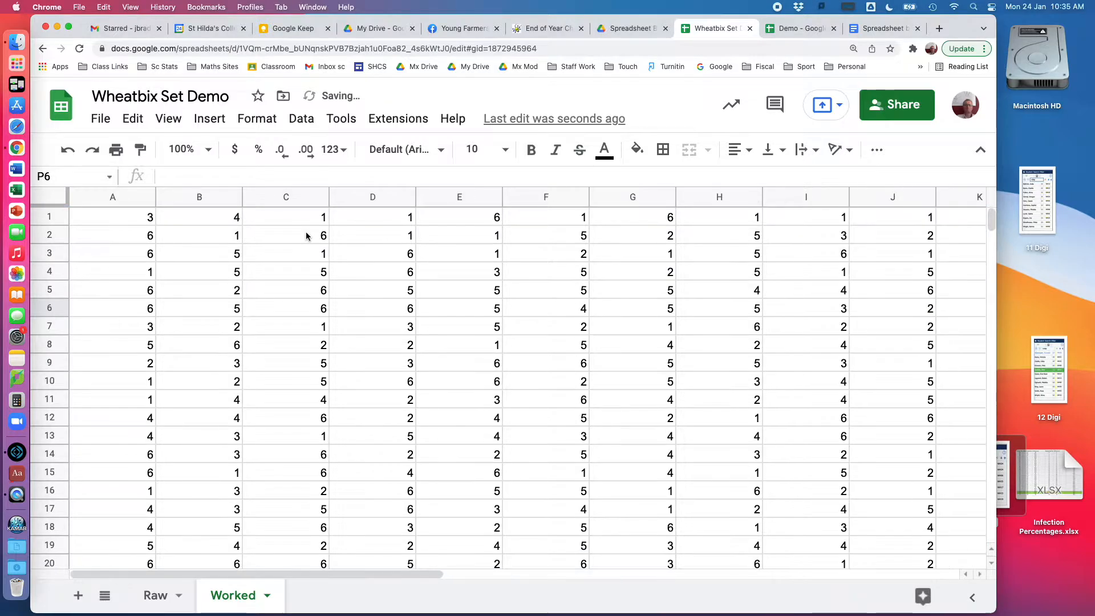
{"action": "left_click_drag", "start_coordinate": [118, 200], "coordinate": [601, 198]}
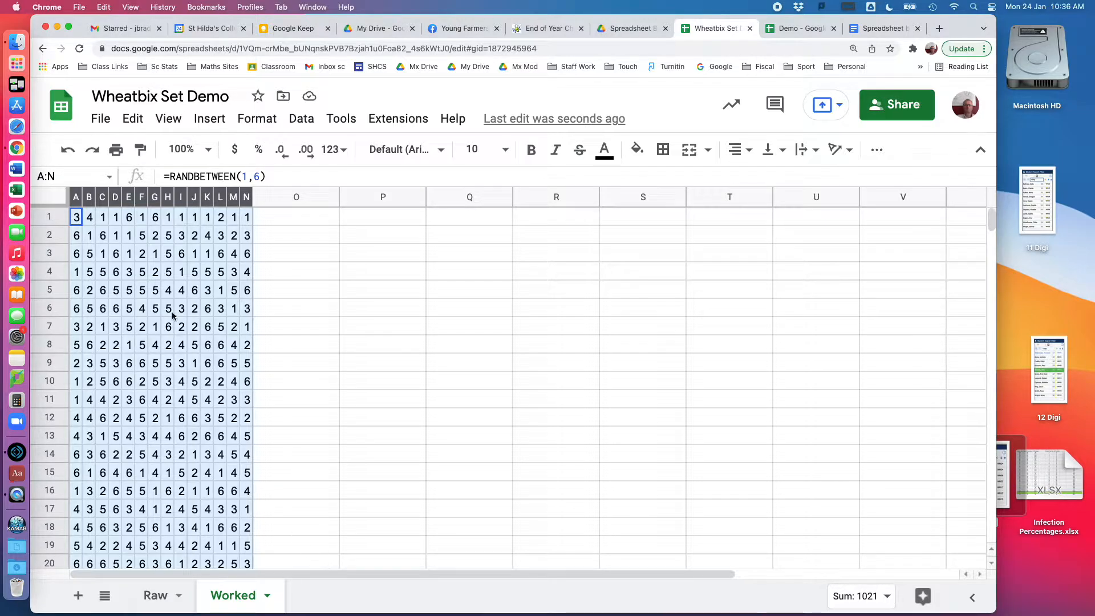
{"action": "left_click", "coordinate": [313, 255]}
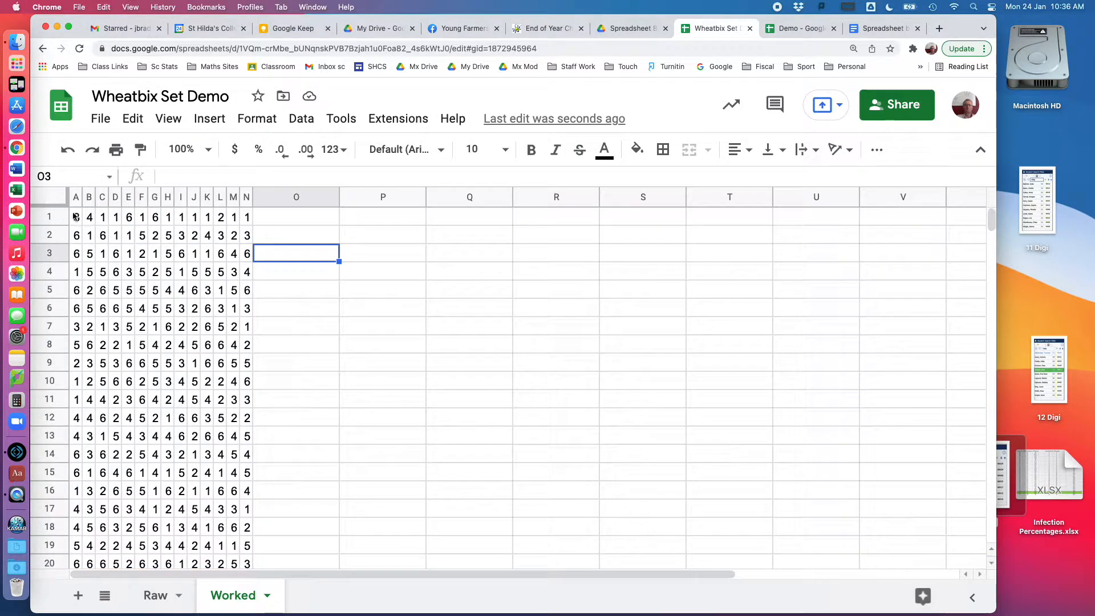
Copy the range A1:N20 from the Worked sheet and paste it as values only at A1 of the Raw sheet
{"action": "left_click_drag", "start_coordinate": [78, 217], "coordinate": [247, 219]}
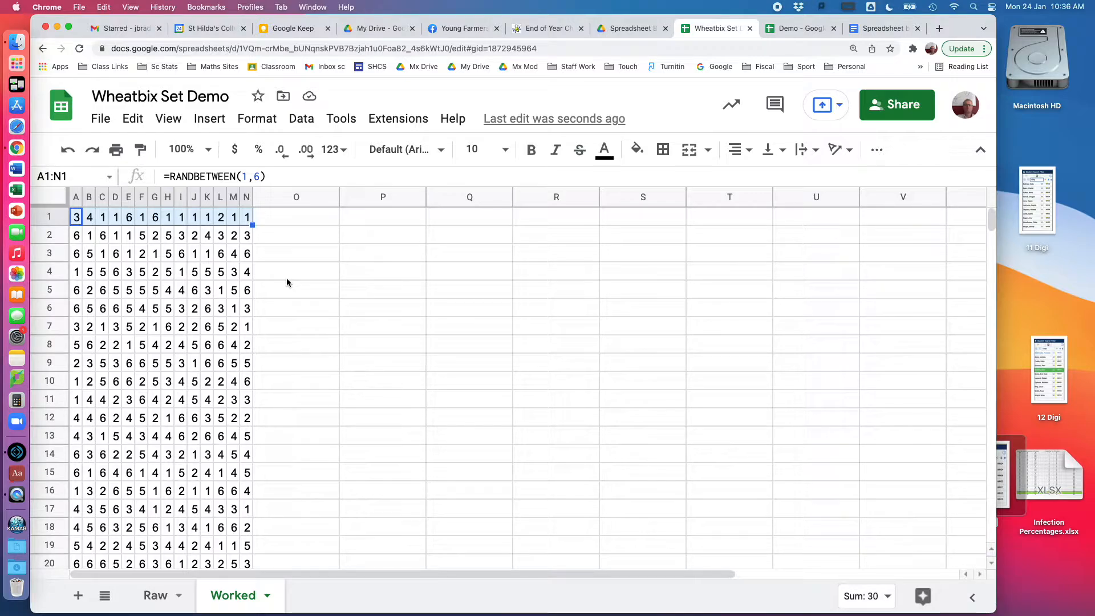
{"action": "left_click", "coordinate": [370, 419]}
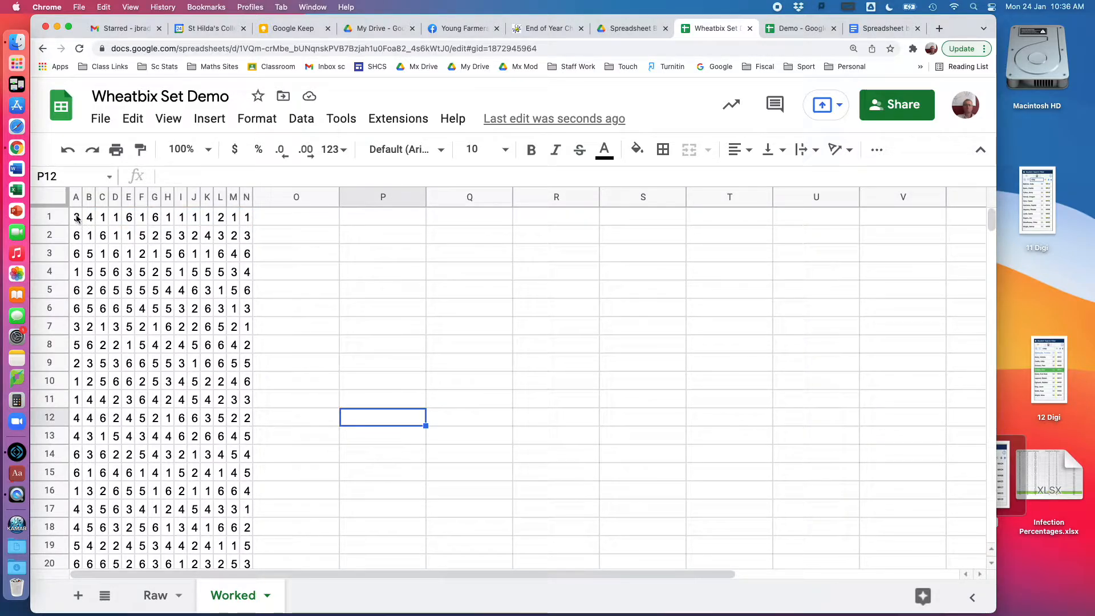
{"action": "left_click_drag", "start_coordinate": [77, 219], "coordinate": [248, 564]}
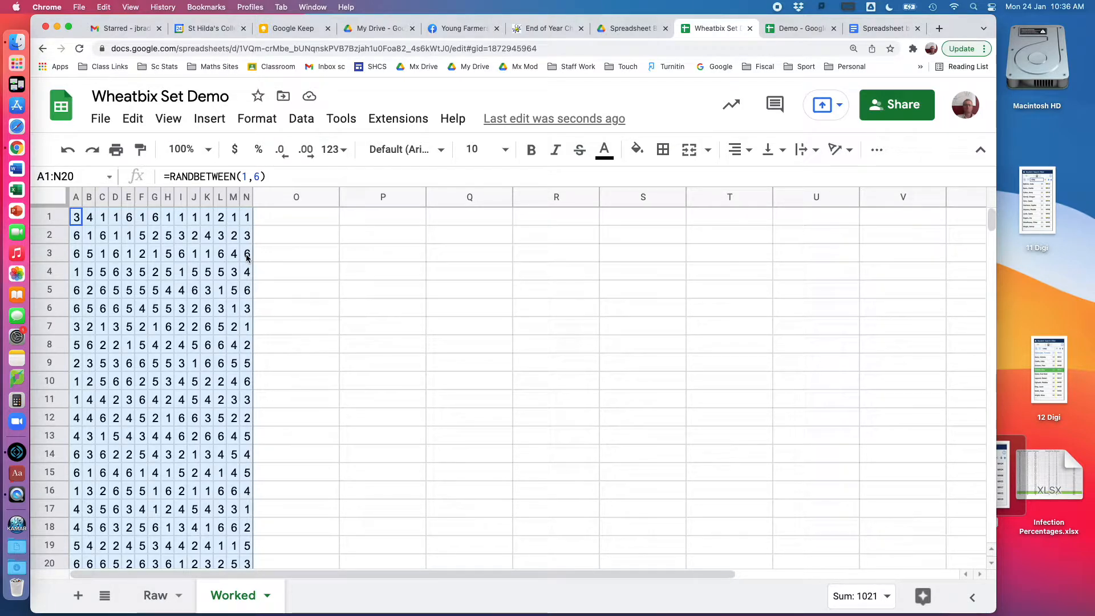
{"action": "key", "text": "super+c"}
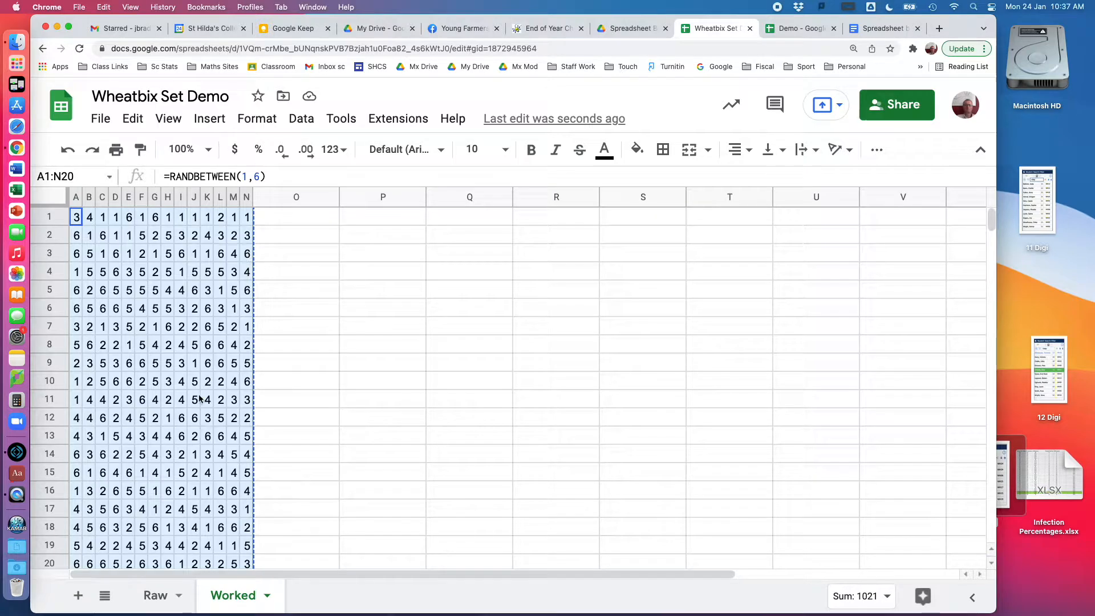
{"action": "left_click", "coordinate": [165, 595]}
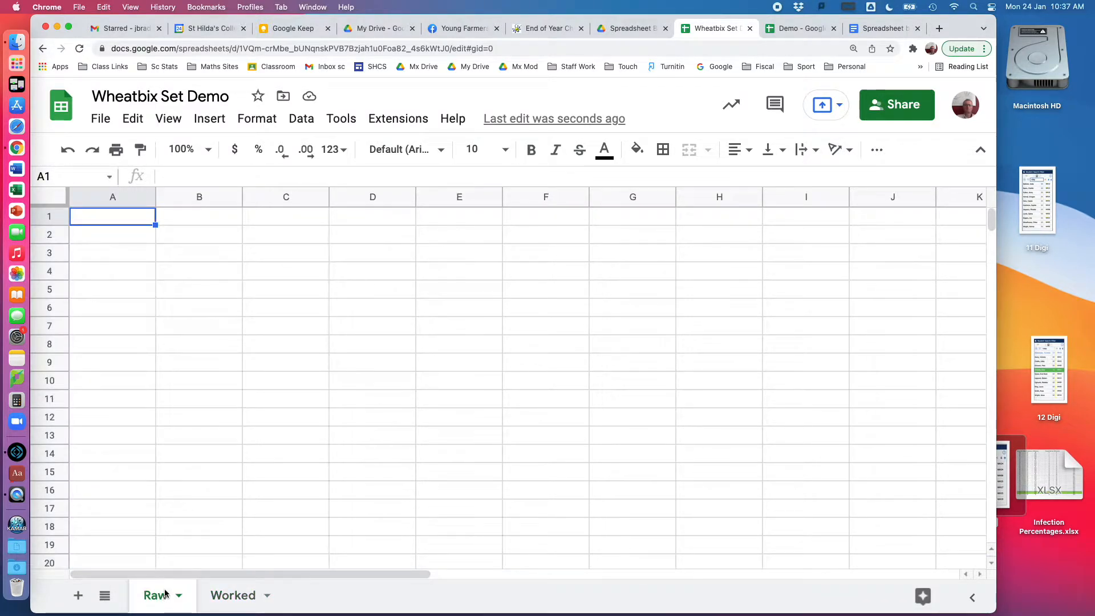
{"action": "right_click", "coordinate": [114, 220]}
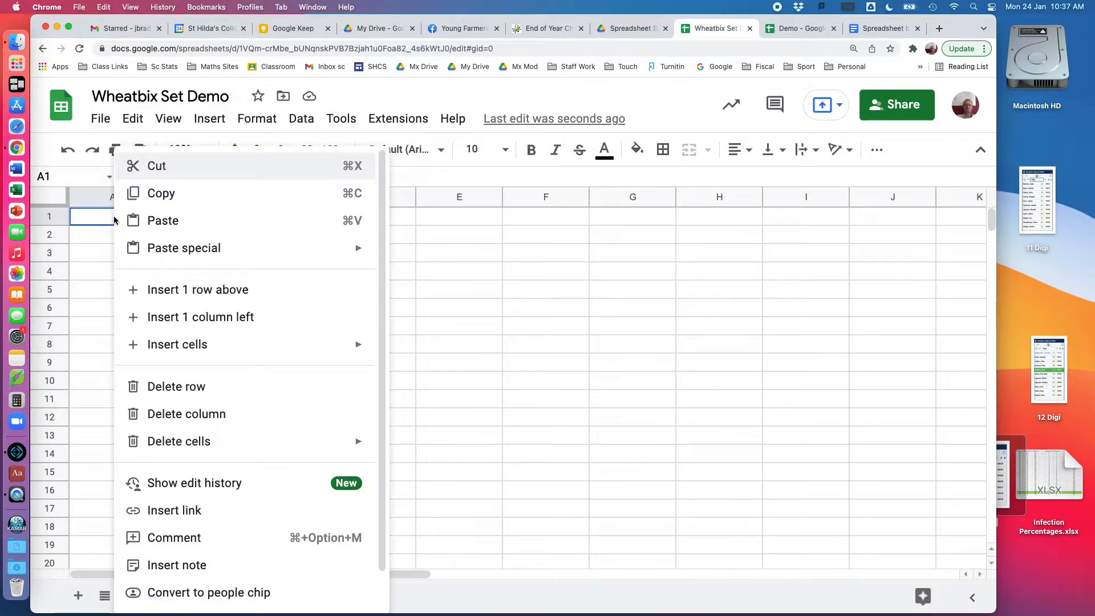
{"action": "mouse_move", "coordinate": [162, 250]}
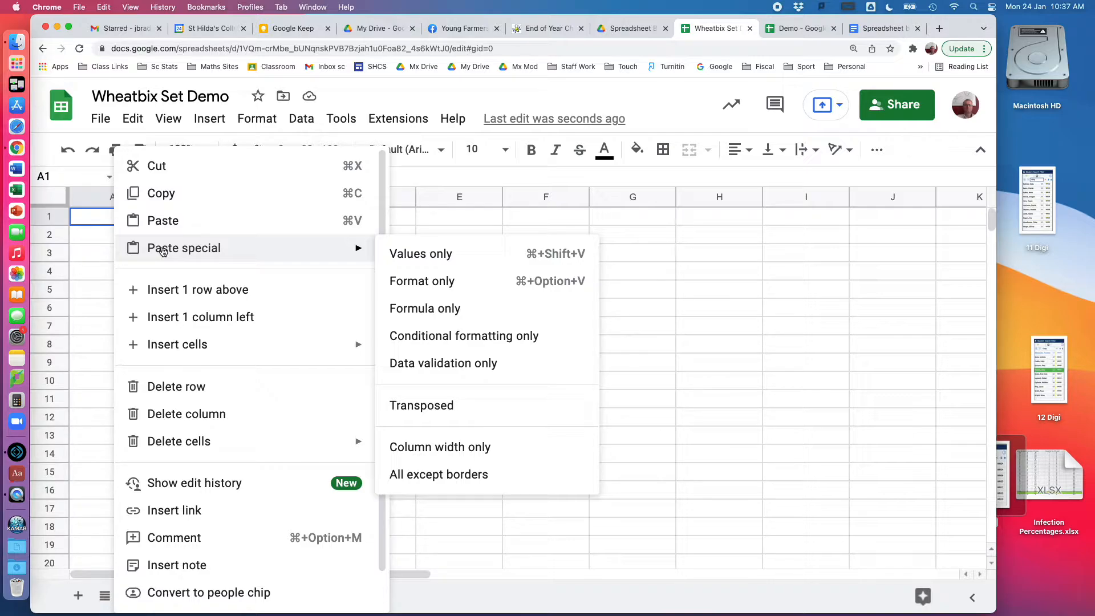
{"action": "left_click", "coordinate": [421, 255]}
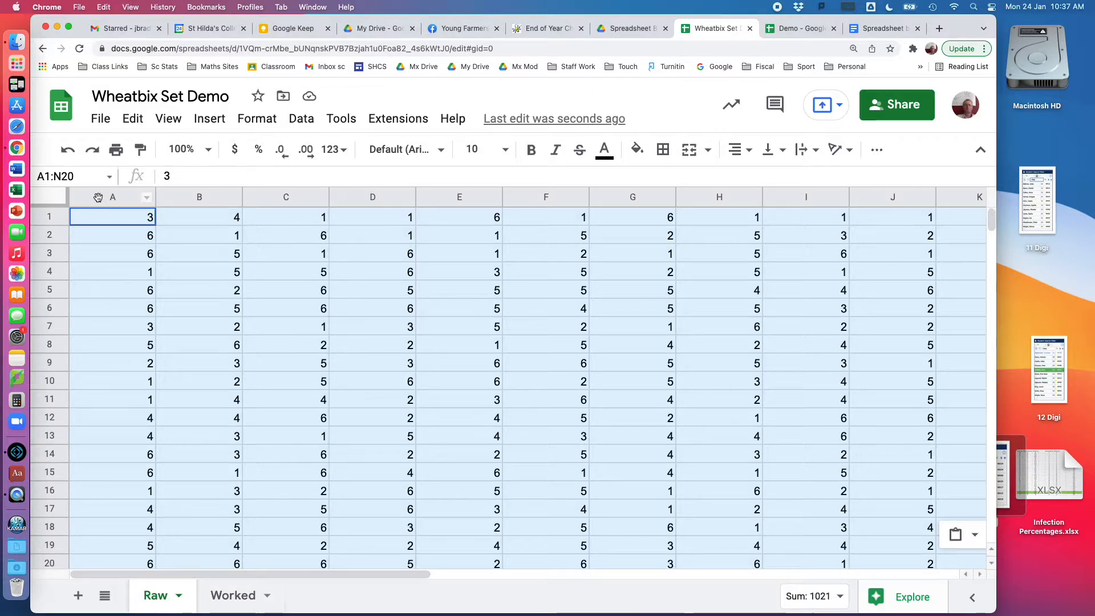
Fit columns A to N of the Raw sheet to their contents and check that cells F3 and F4 hold plain values
{"action": "left_click_drag", "start_coordinate": [98, 197], "coordinate": [408, 190]}
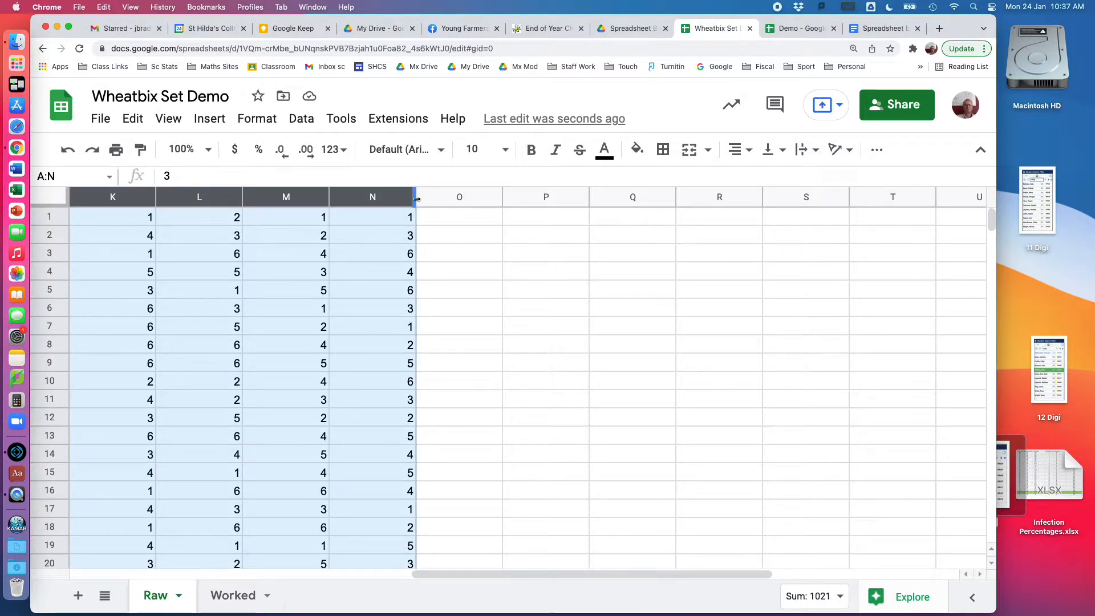
{"action": "double_click", "coordinate": [417, 198]}
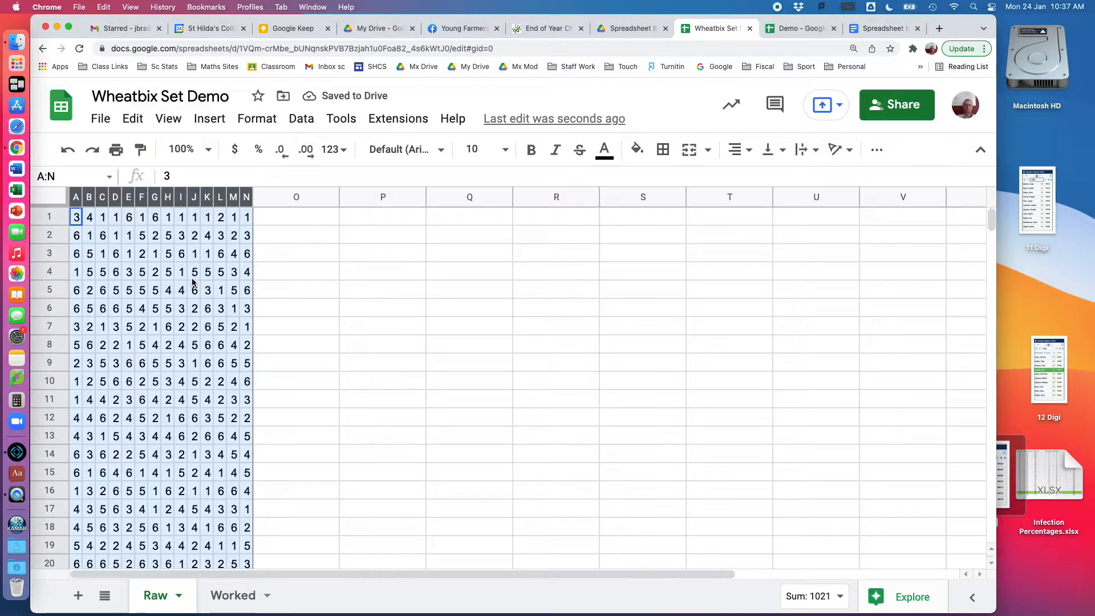
{"action": "left_click", "coordinate": [140, 258]}
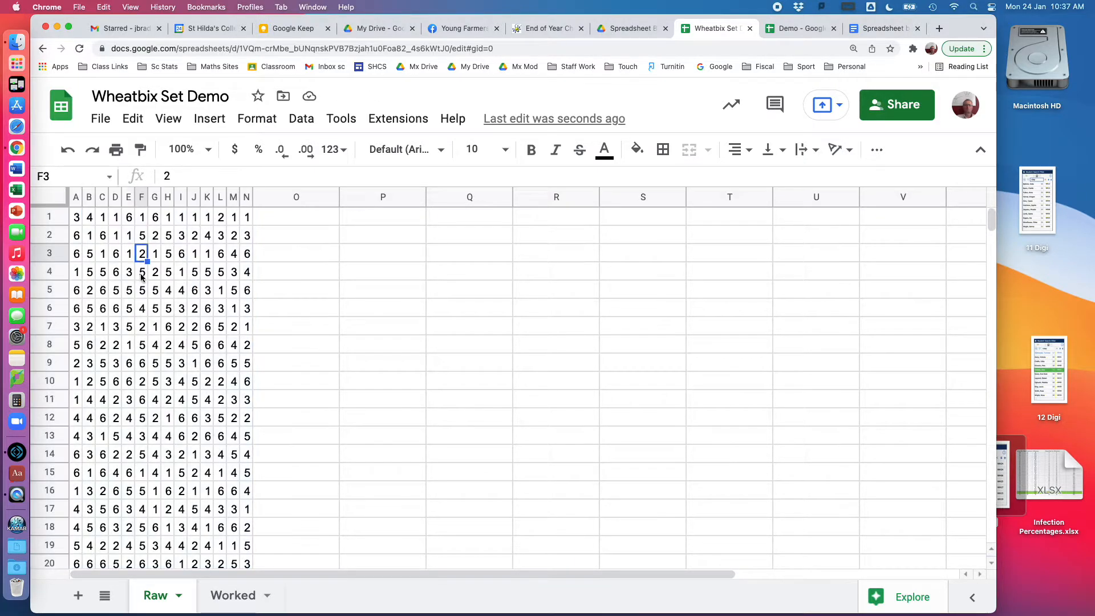
{"action": "left_click", "coordinate": [142, 272]}
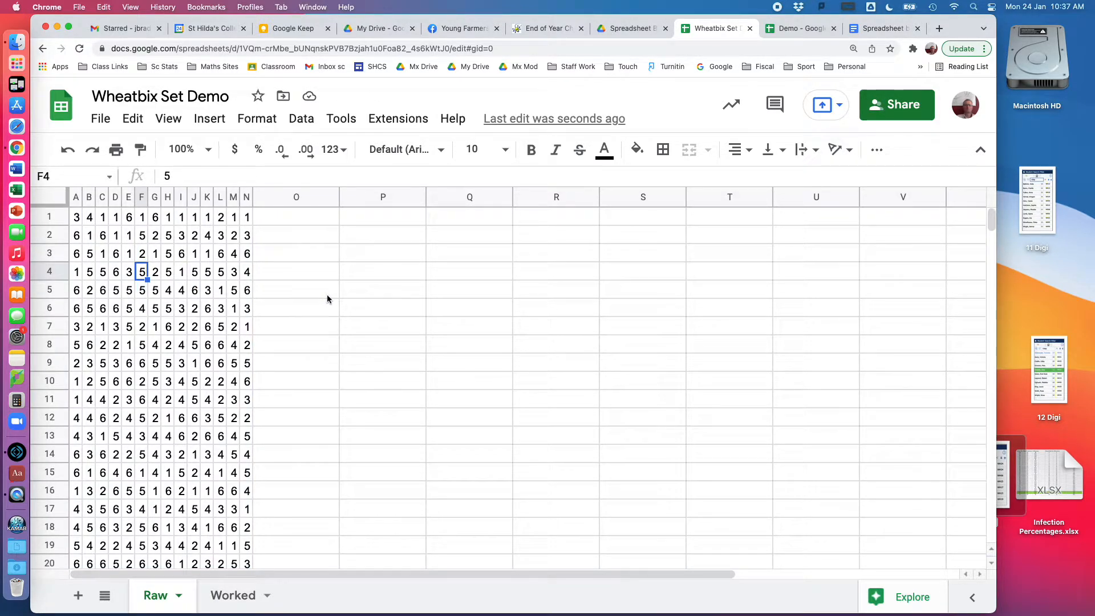
Insert one blank row above row 1 of the Raw sheet
{"action": "left_click", "coordinate": [50, 217]}
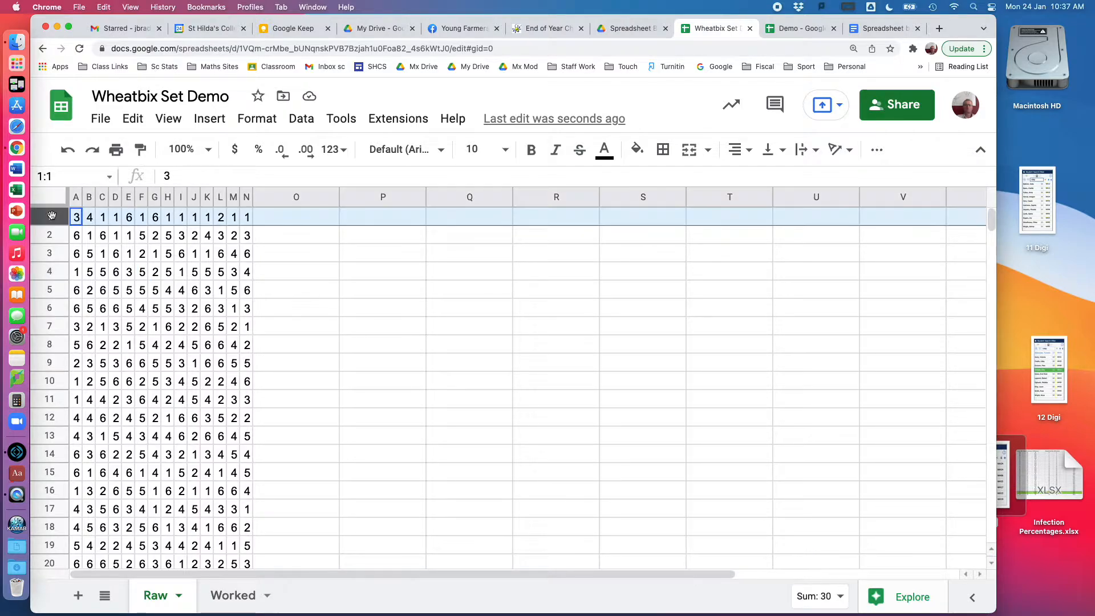
{"action": "left_click", "coordinate": [210, 119]}
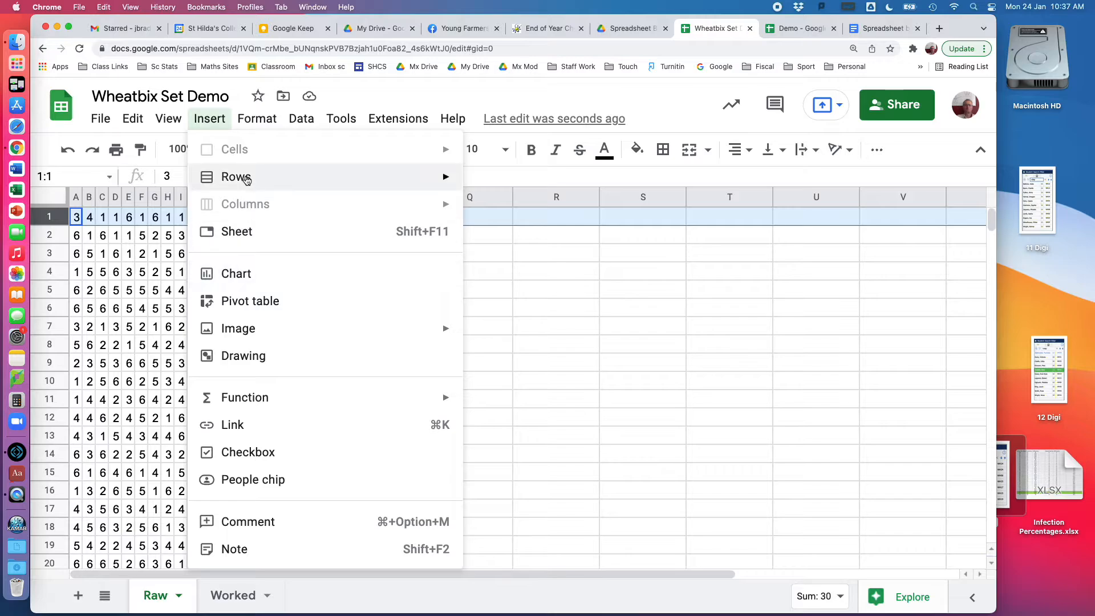
{"action": "mouse_move", "coordinate": [262, 180]}
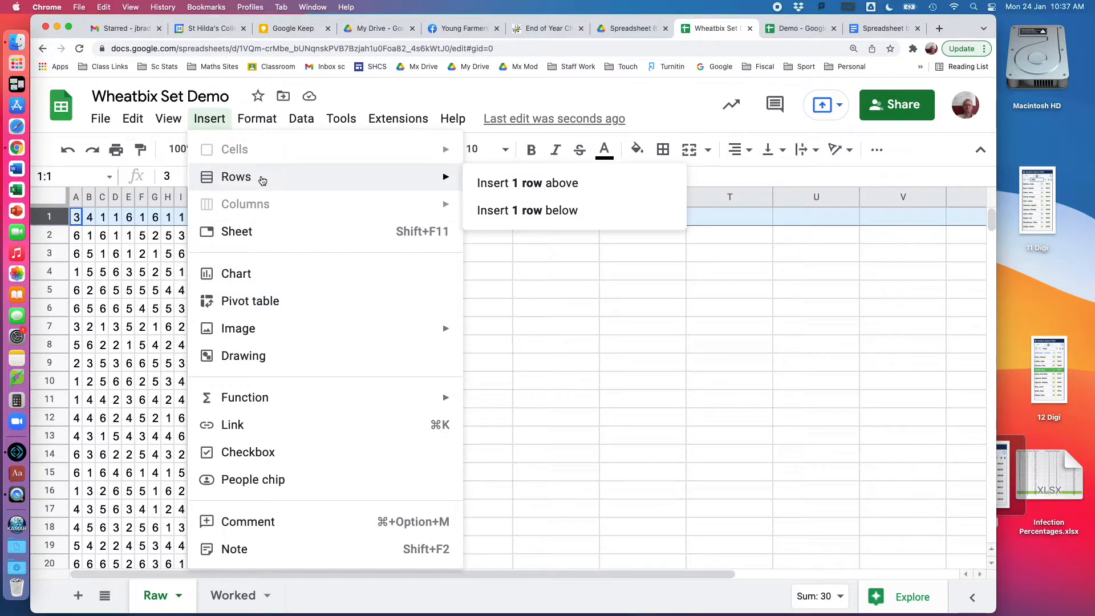
{"action": "left_click", "coordinate": [535, 184]}
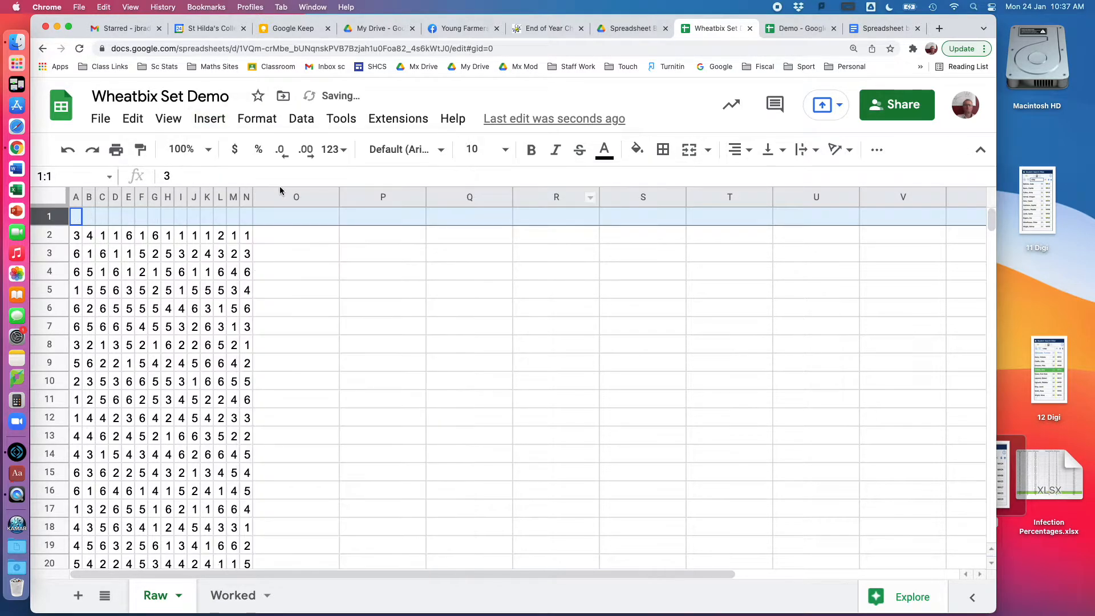
Insert one blank column to the left of column A on the Raw sheet
{"action": "left_click", "coordinate": [75, 197]}
{"action": "left_click", "coordinate": [211, 121]}
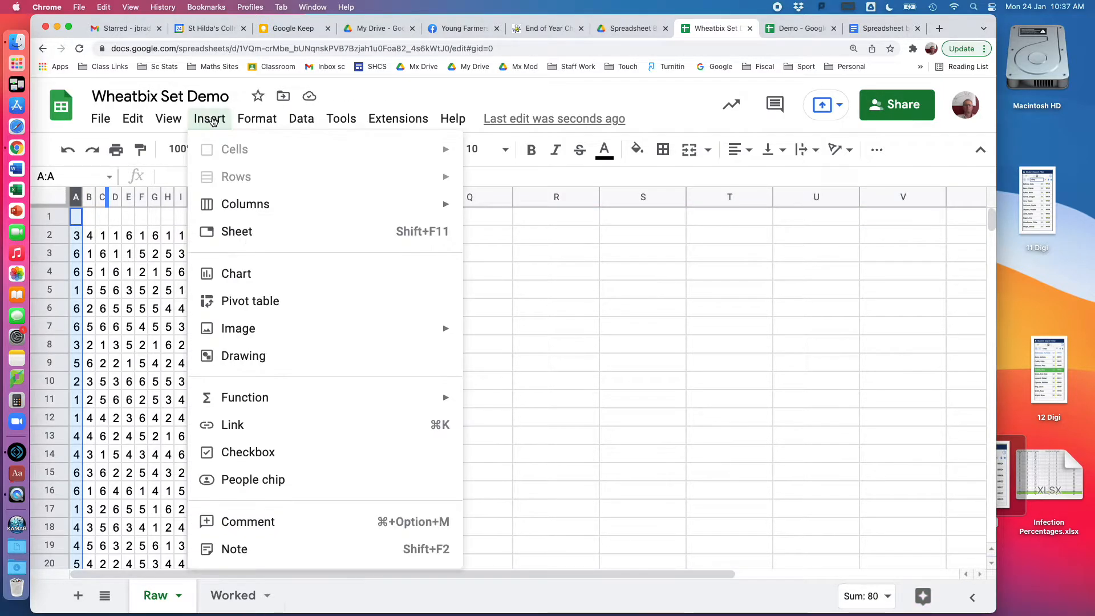
{"action": "mouse_move", "coordinate": [240, 204]}
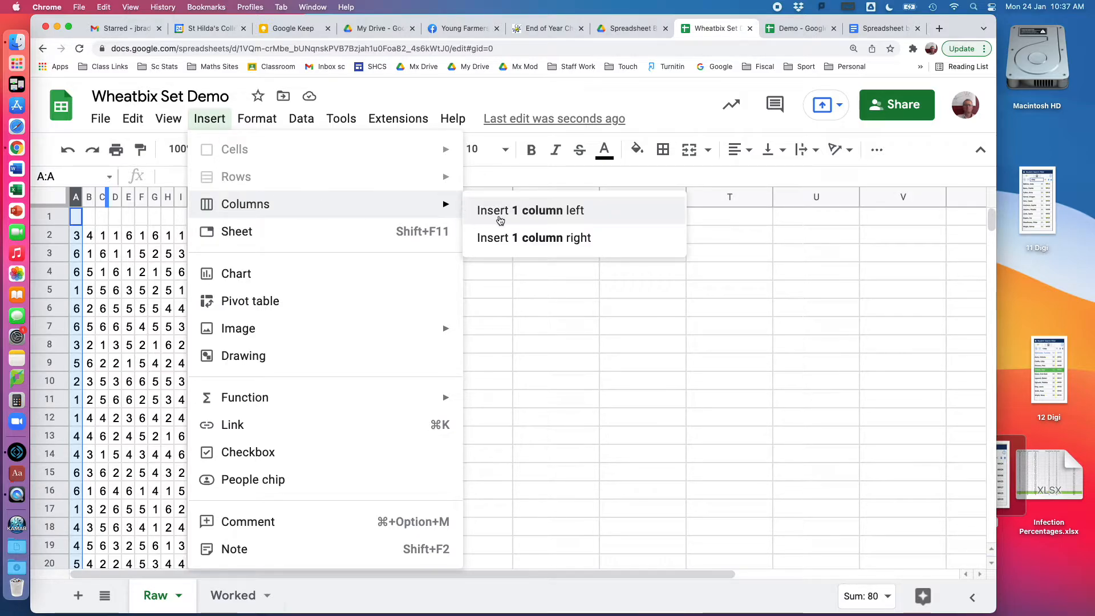
{"action": "left_click", "coordinate": [517, 210]}
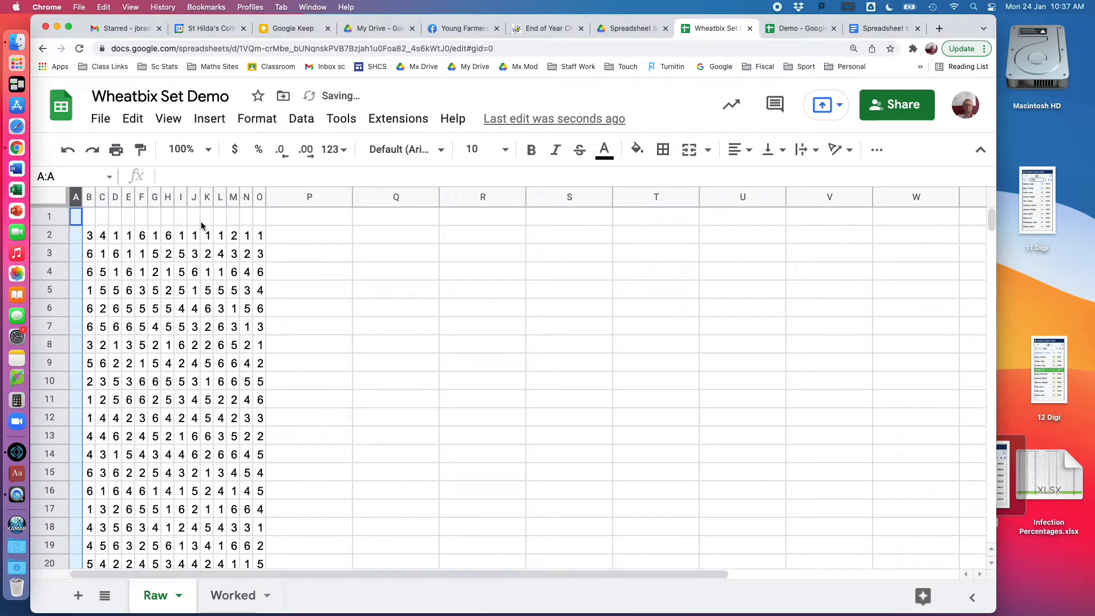
Enter the heading Trials in A1 and fit the width of column A to its contents
{"action": "left_click", "coordinate": [76, 220]}
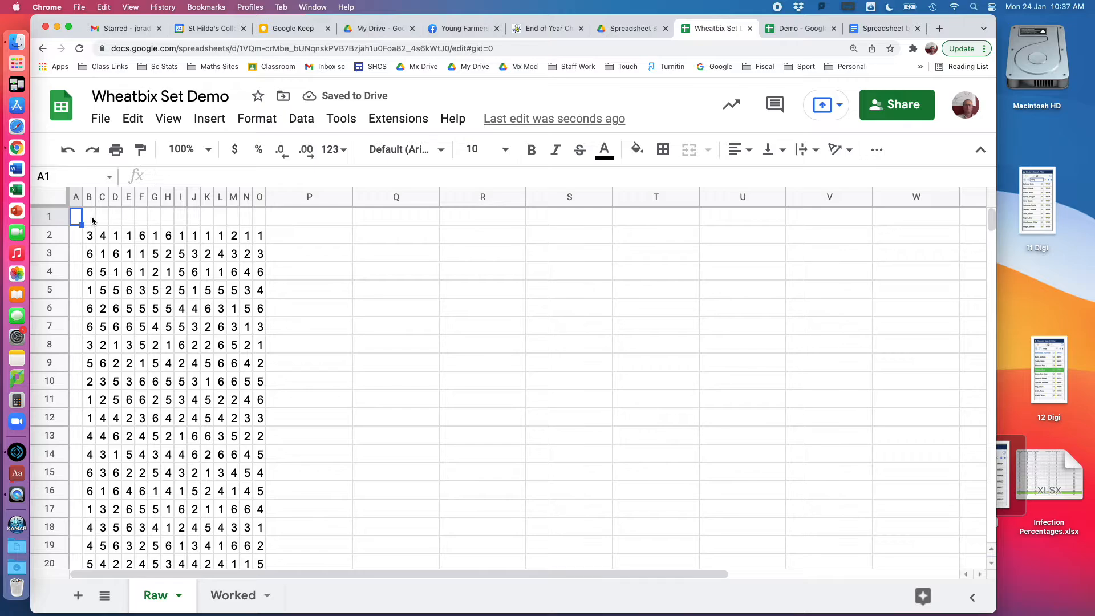
{"action": "left_click", "coordinate": [170, 218]}
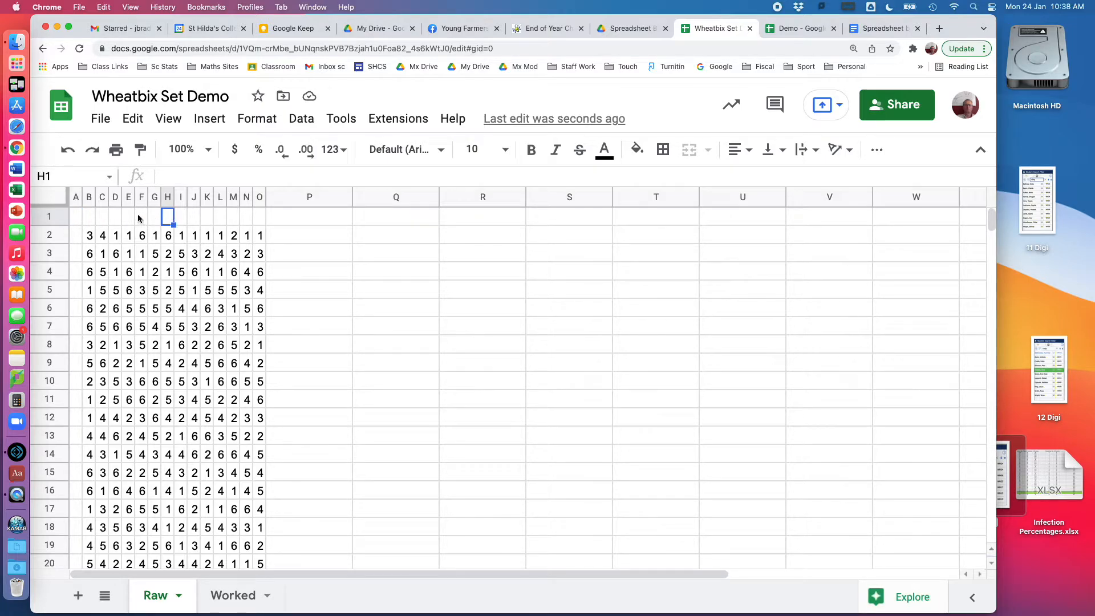
{"action": "left_click", "coordinate": [76, 220]}
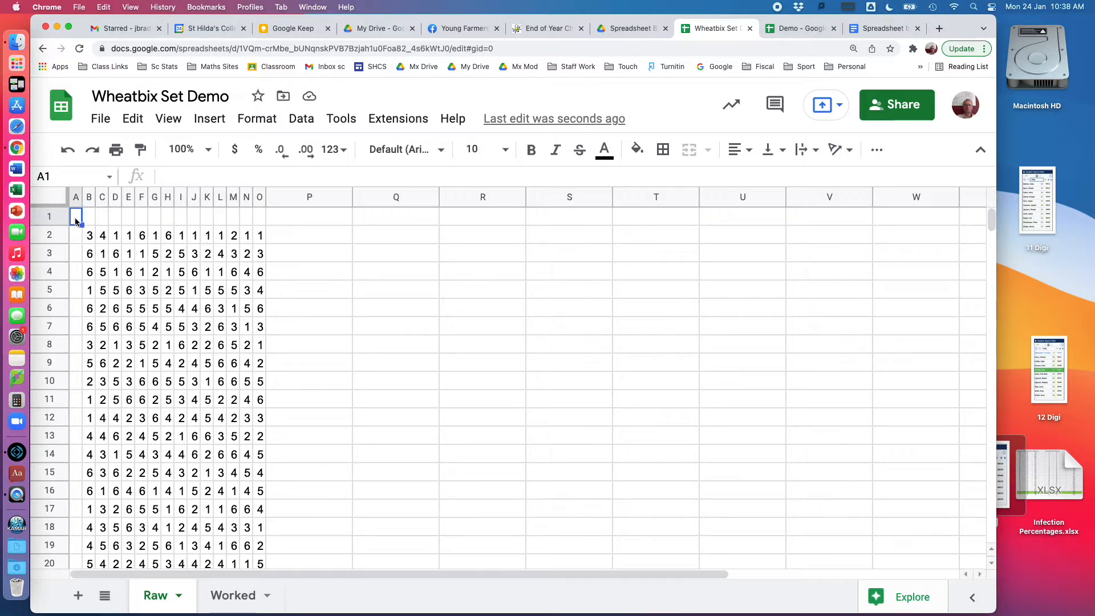
{"action": "type", "text": "Trials"}
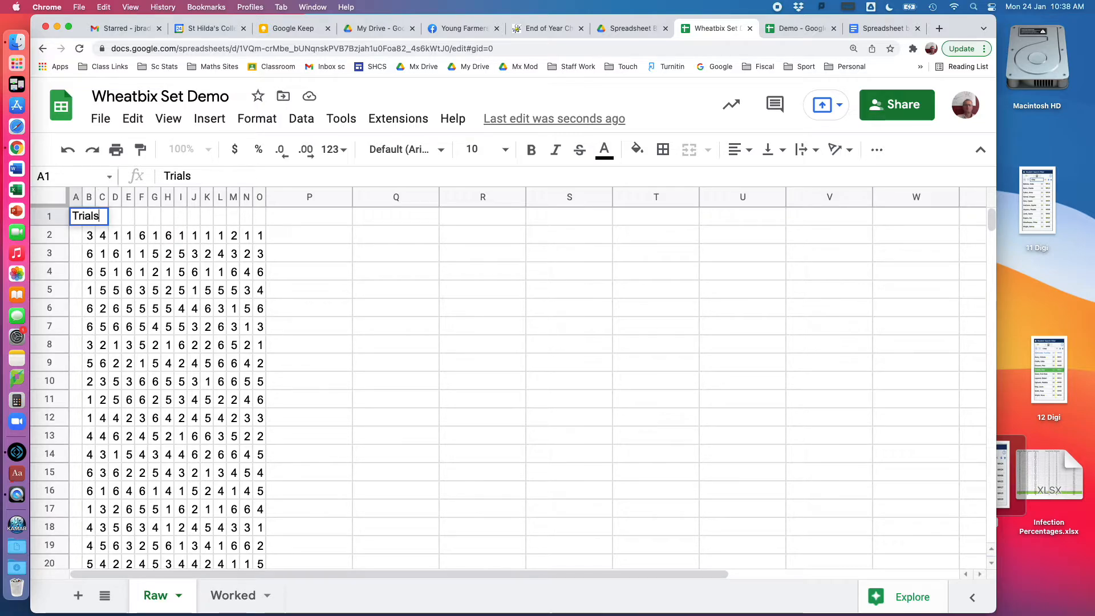
{"action": "left_click", "coordinate": [318, 312]}
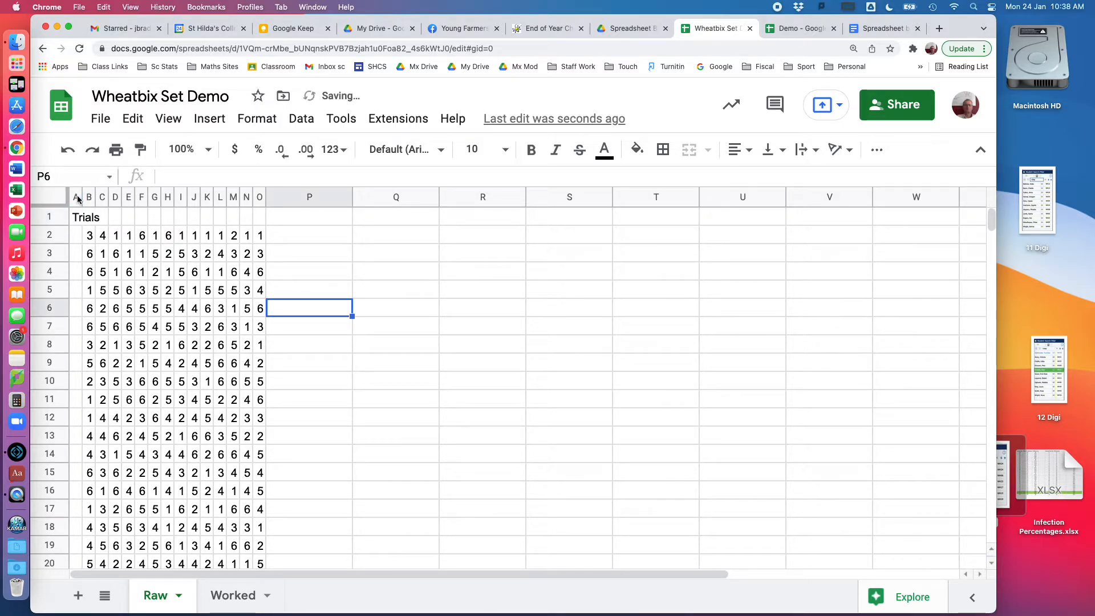
{"action": "left_click", "coordinate": [78, 219]}
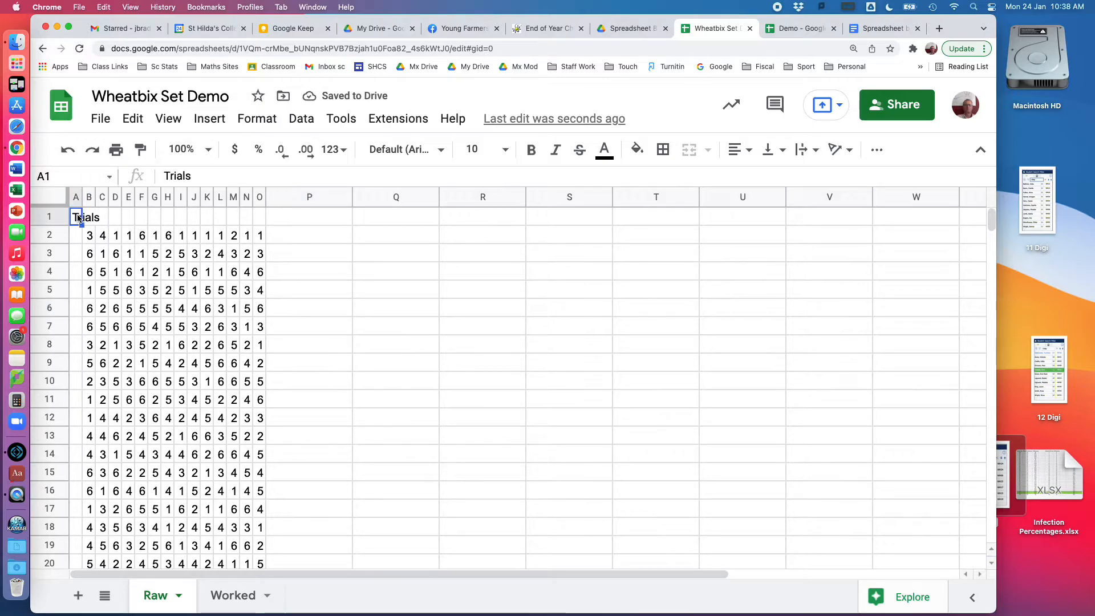
{"action": "double_click", "coordinate": [82, 199]}
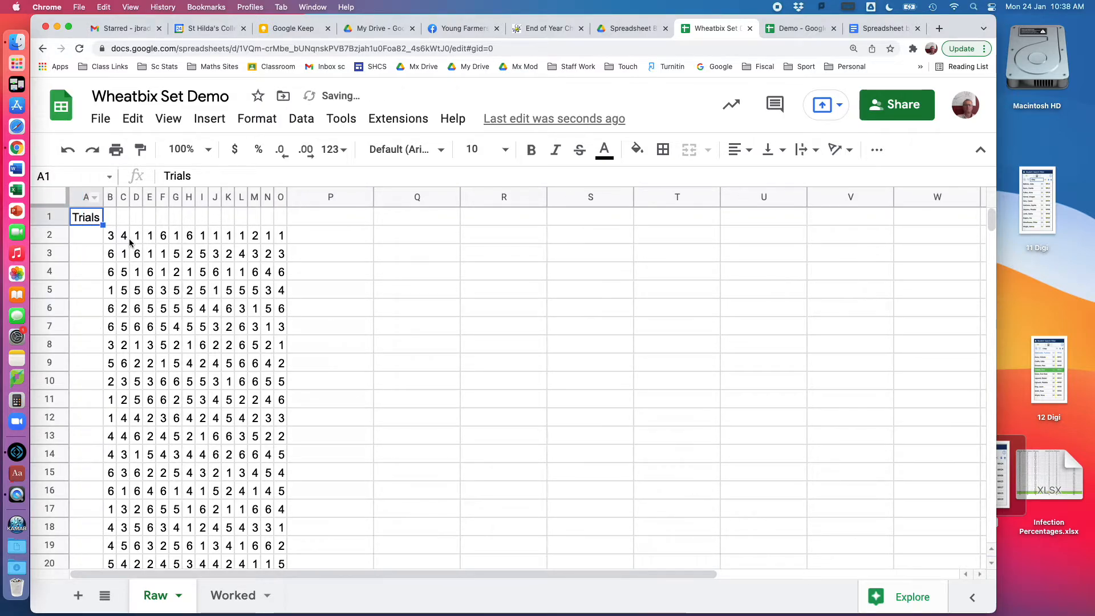
Number the trials 1 to 20 down column A, filling the series from A2 to A21
{"action": "left_click", "coordinate": [88, 240]}
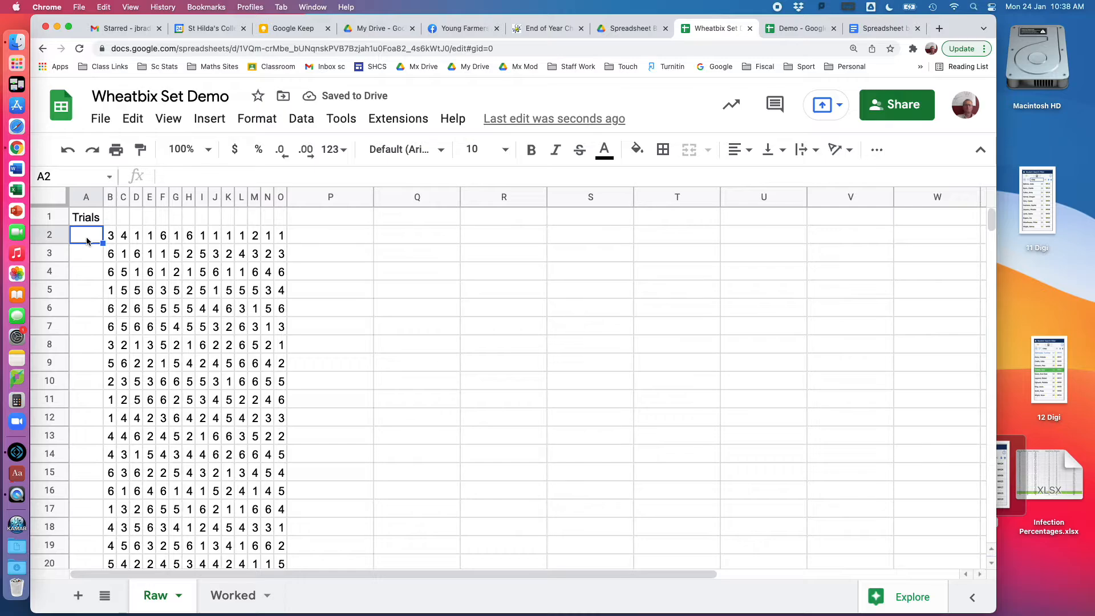
{"action": "type", "text": "1"}
{"action": "key", "text": "Return"}
{"action": "type", "text": "2"}
{"action": "key", "text": "Return"}
{"action": "type", "text": "3"}
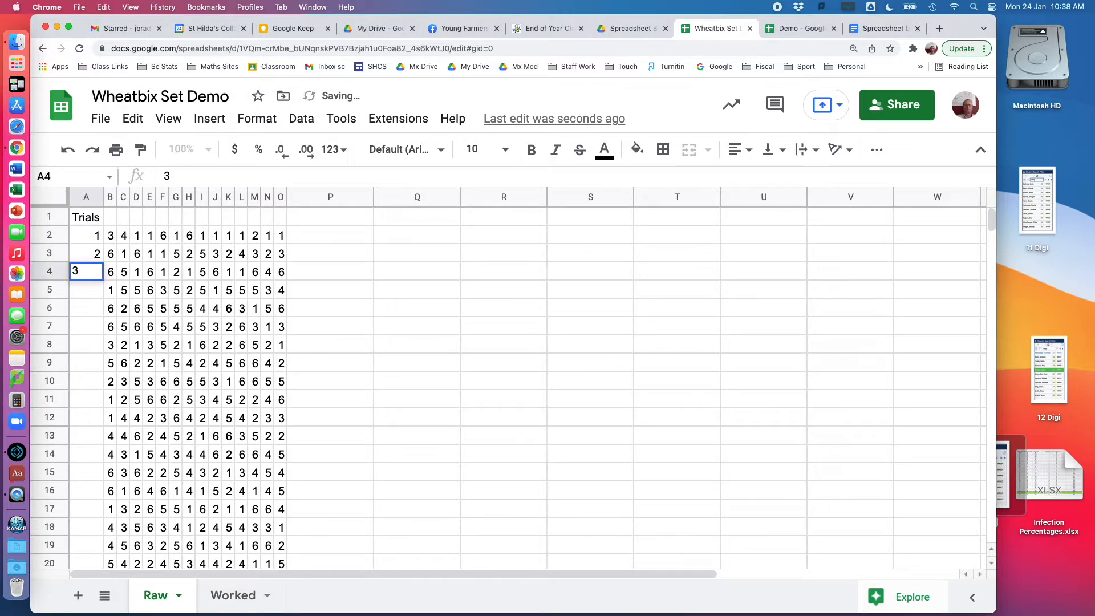
{"action": "left_click_drag", "start_coordinate": [93, 239], "coordinate": [101, 566]}
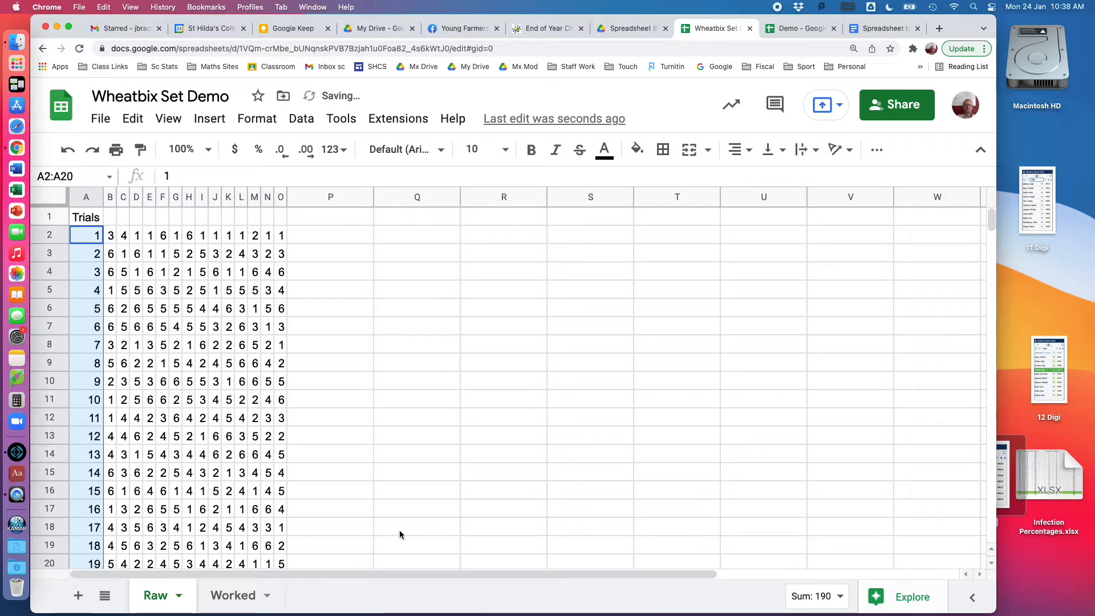
{"action": "scroll", "coordinate": [400, 534], "scroll_direction": "down", "scroll_amount": 1}
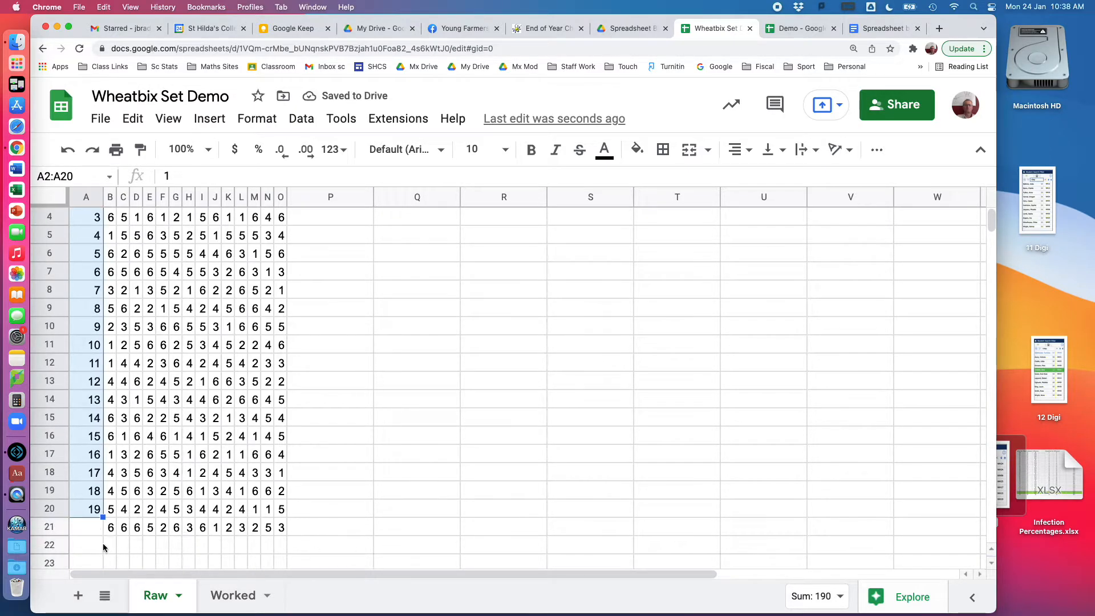
{"action": "left_click_drag", "start_coordinate": [101, 520], "coordinate": [101, 533]}
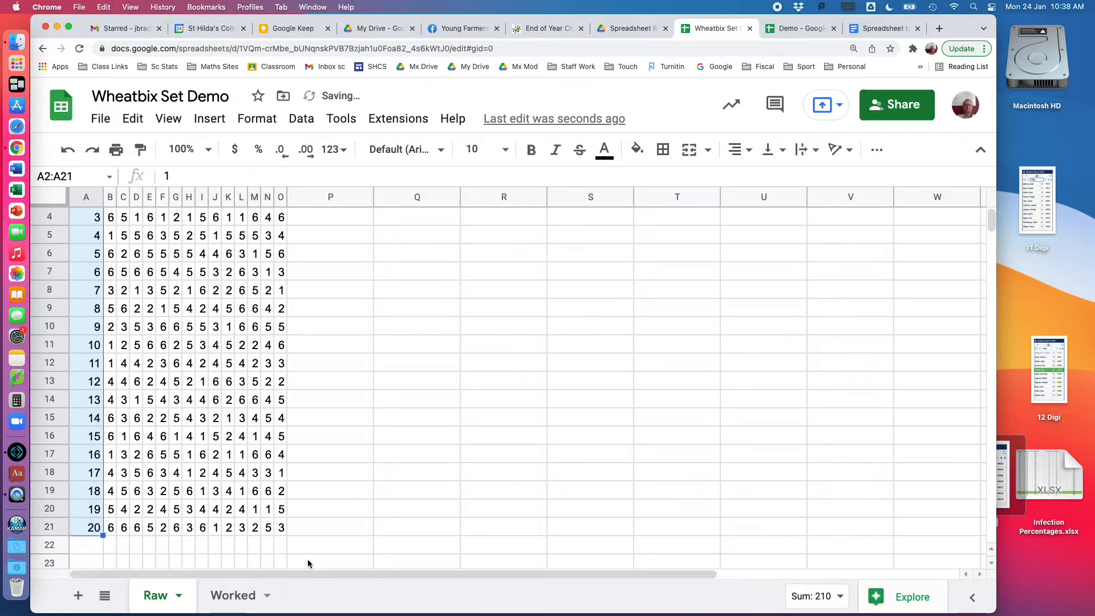
{"action": "left_click", "coordinate": [383, 515]}
{"action": "scroll", "coordinate": [381, 513], "scroll_direction": "up", "scroll_amount": 1}
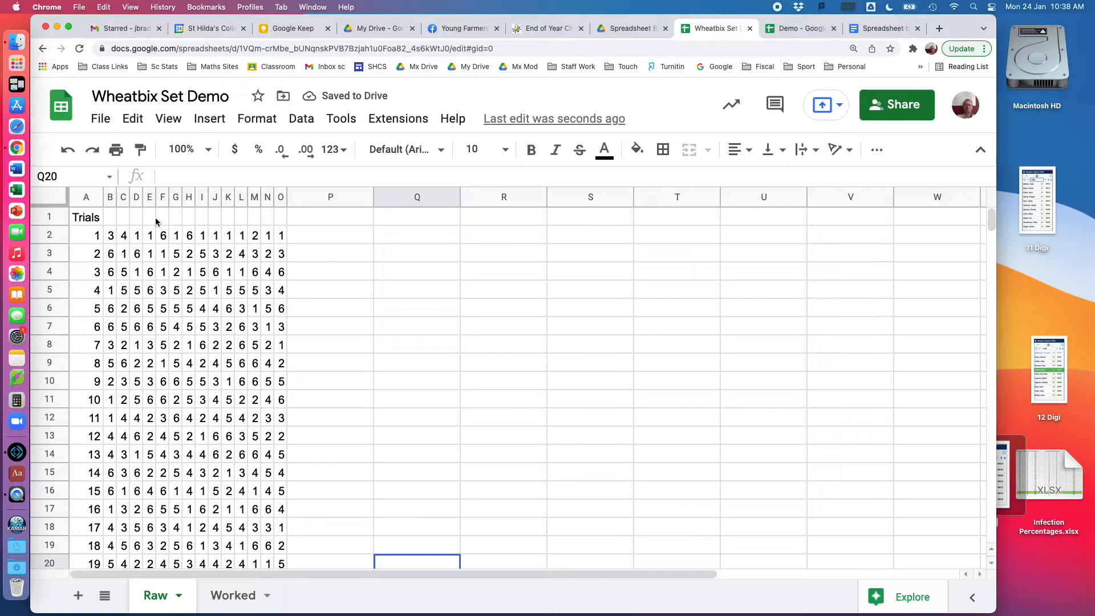
Enter the heading Cards in H1 above the random numbers
{"action": "left_click", "coordinate": [186, 222]}
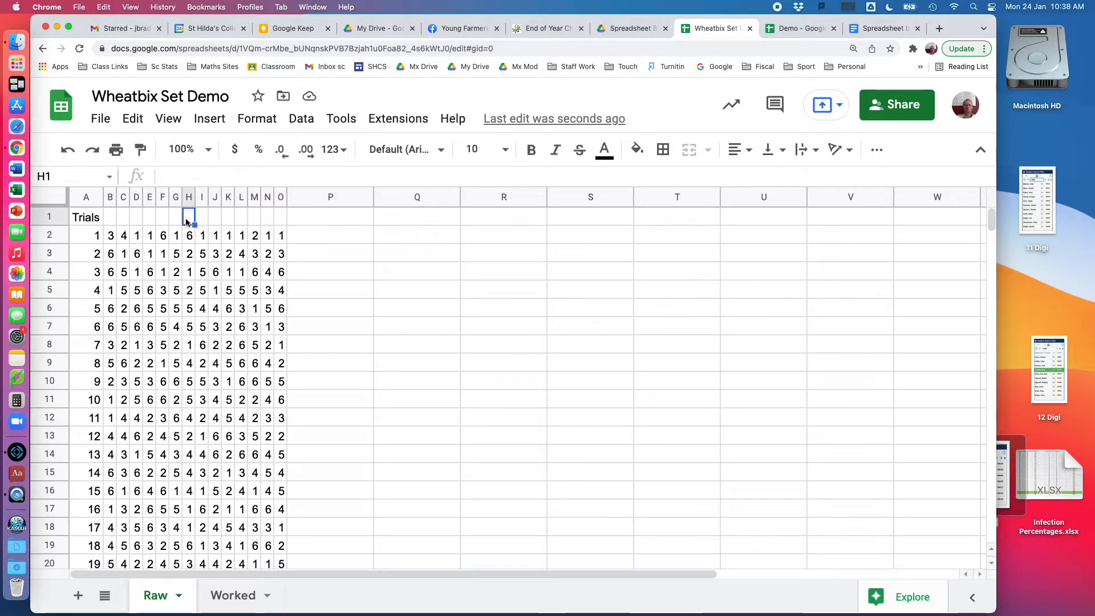
{"action": "type", "text": "Bo"}
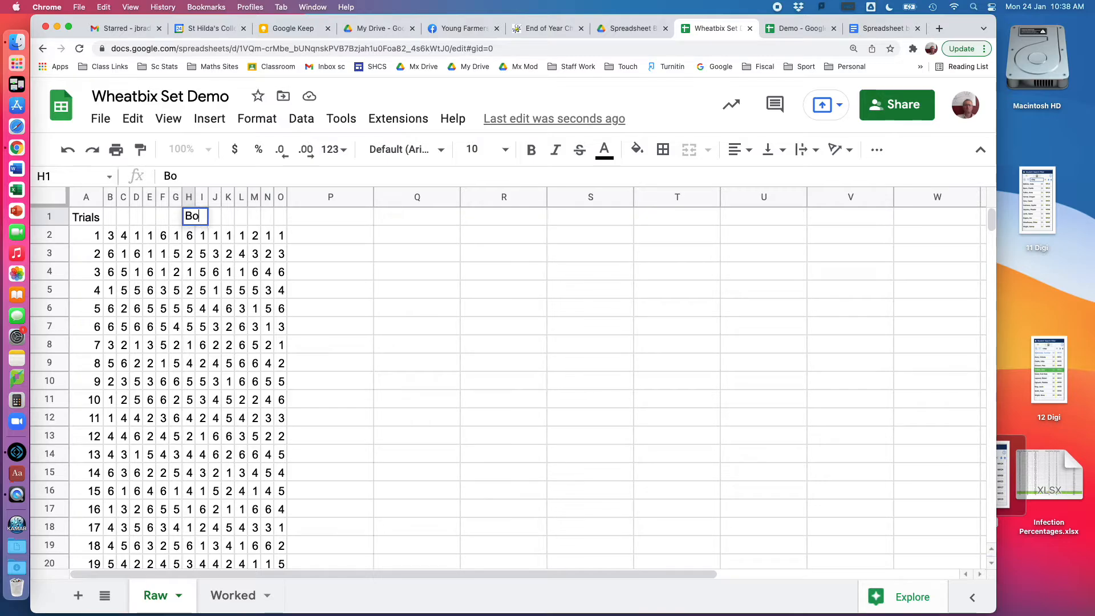
{"action": "key", "text": "BackSpace"}
{"action": "key", "text": "BackSpace"}
{"action": "type", "text": "Cards"}
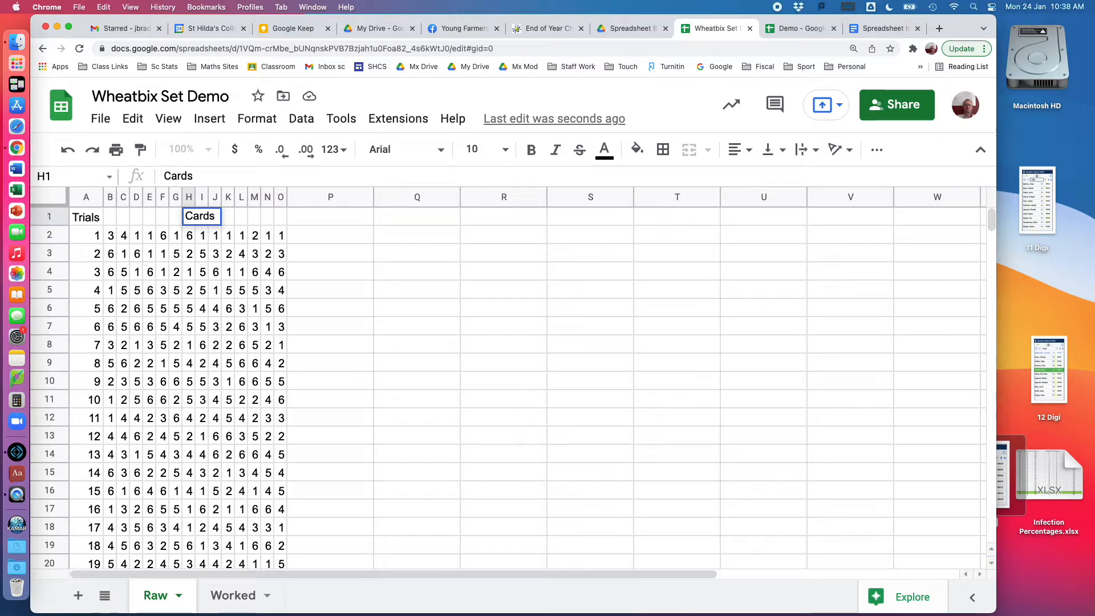
{"action": "left_click", "coordinate": [320, 308]}
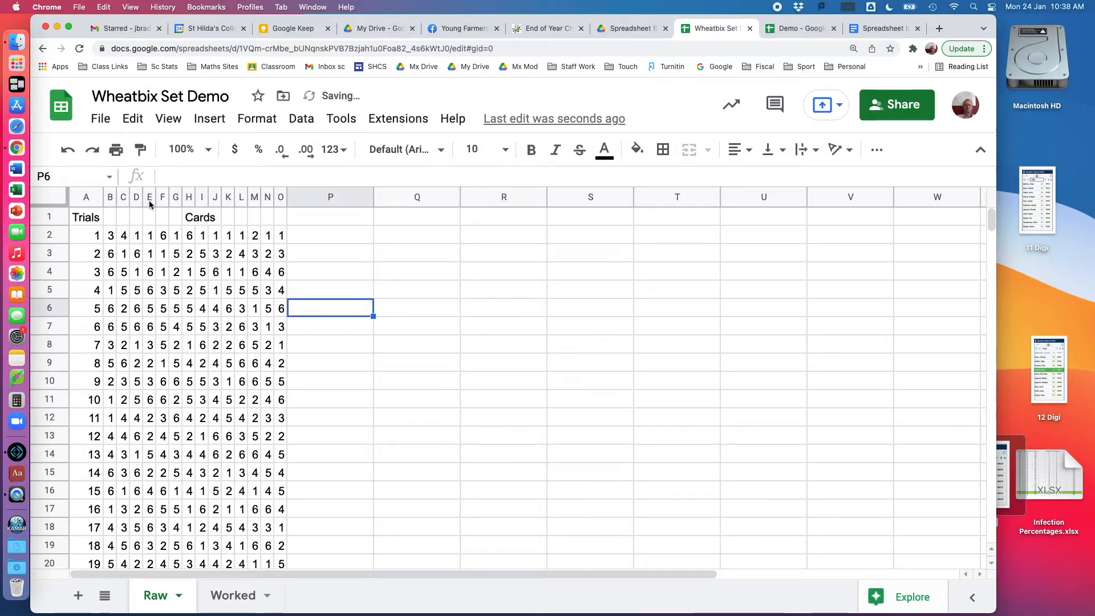
Merge cells B1:O1 into one heading cell and centre the Cards text horizontally
{"action": "left_click_drag", "start_coordinate": [110, 223], "coordinate": [278, 224]}
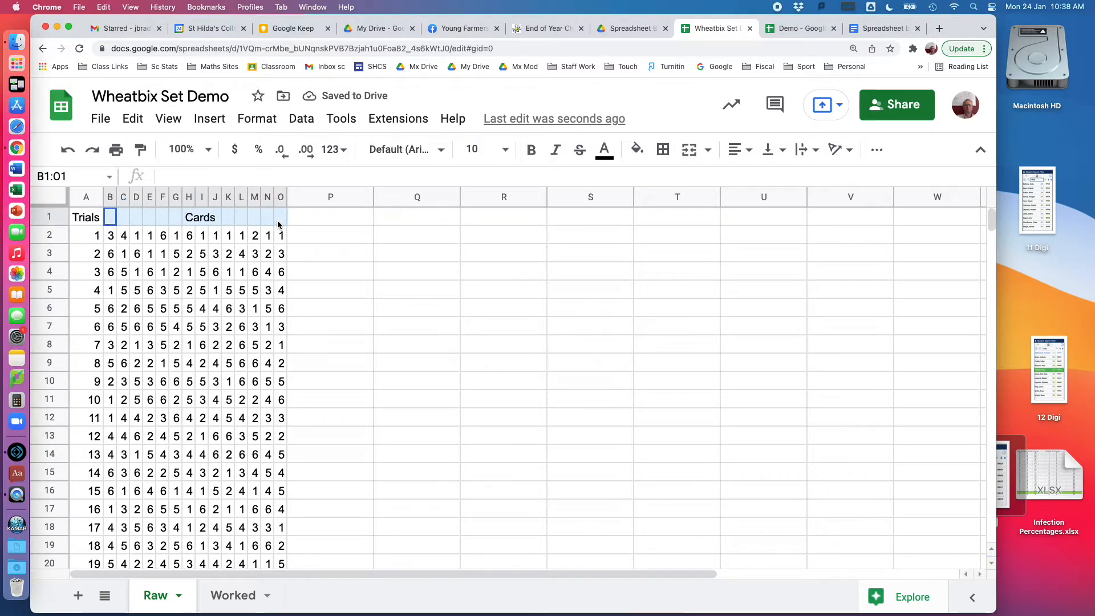
{"action": "left_click", "coordinate": [690, 150]}
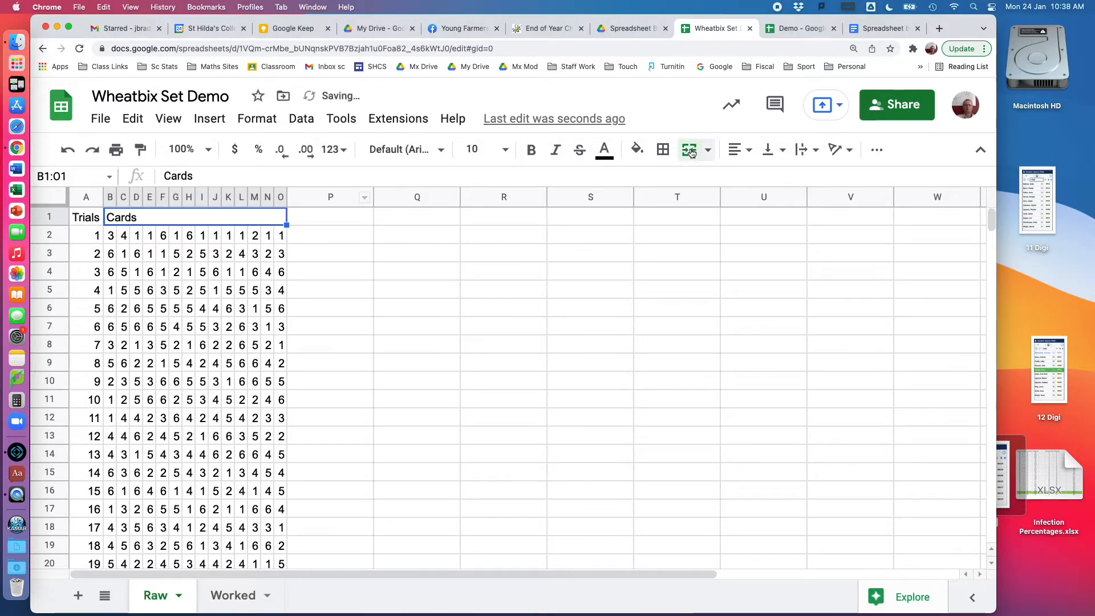
{"action": "left_click", "coordinate": [748, 151]}
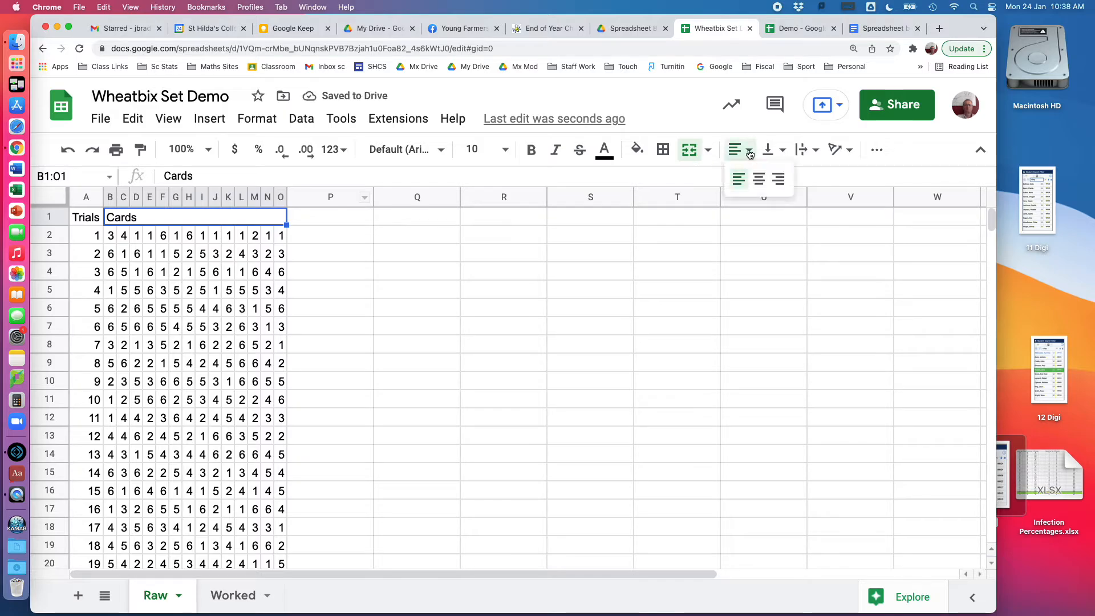
{"action": "left_click", "coordinate": [759, 179]}
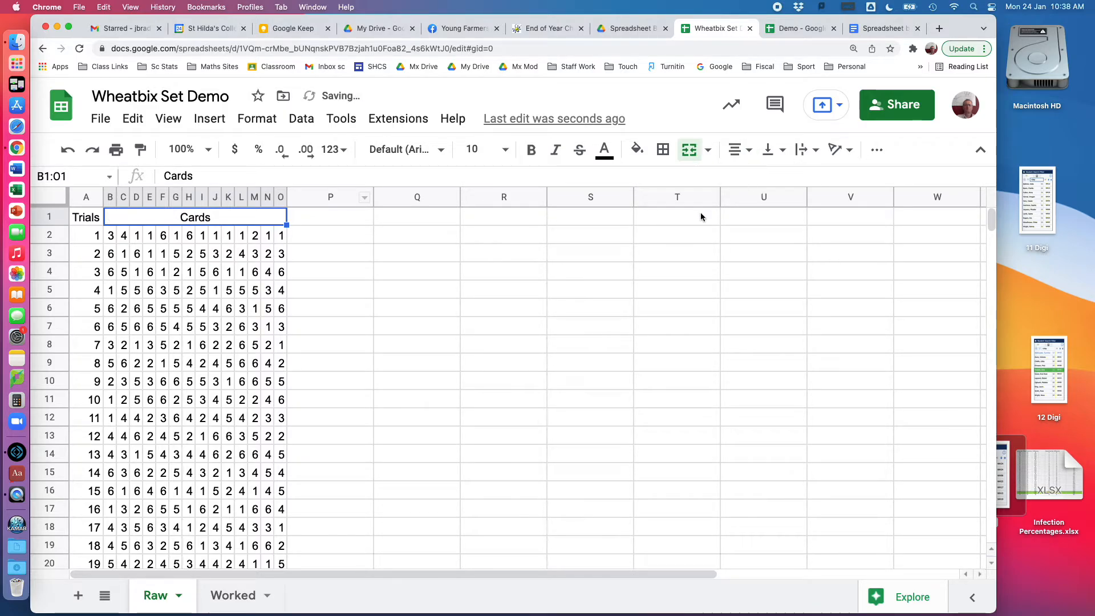
{"action": "left_click", "coordinate": [488, 312]}
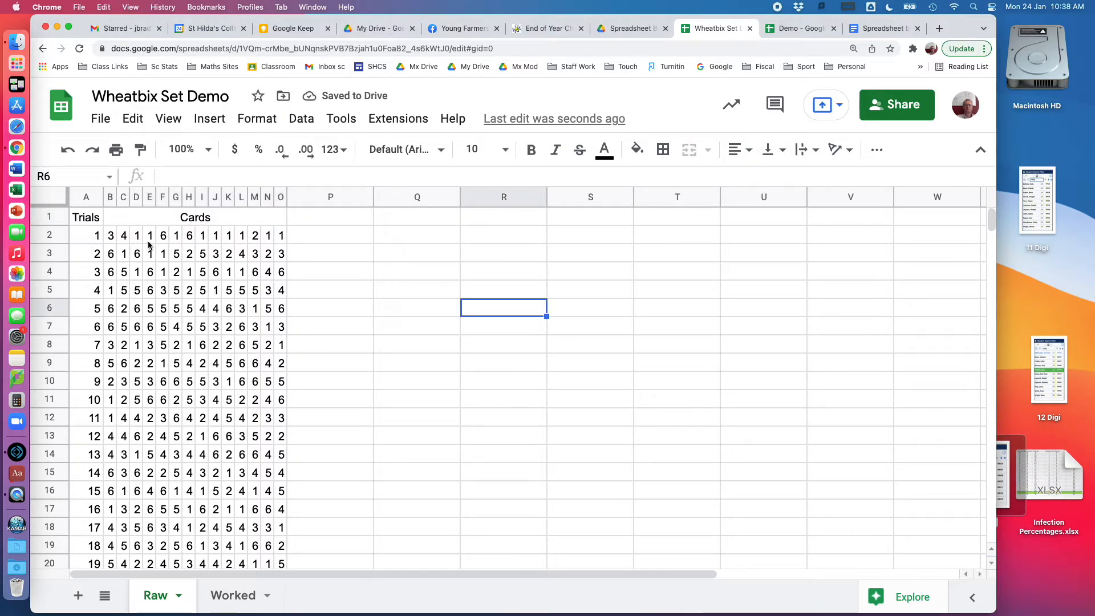
Fill the trial numbers in A2:A21 with a light green background
{"action": "left_click_drag", "start_coordinate": [86, 236], "coordinate": [81, 473]}
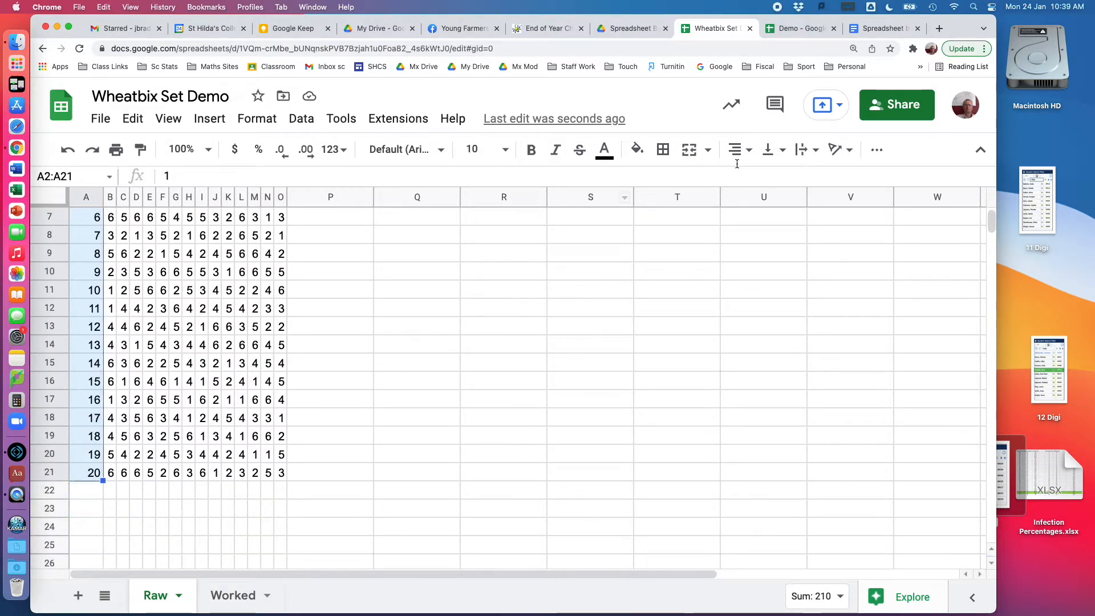
{"action": "left_click", "coordinate": [640, 152]}
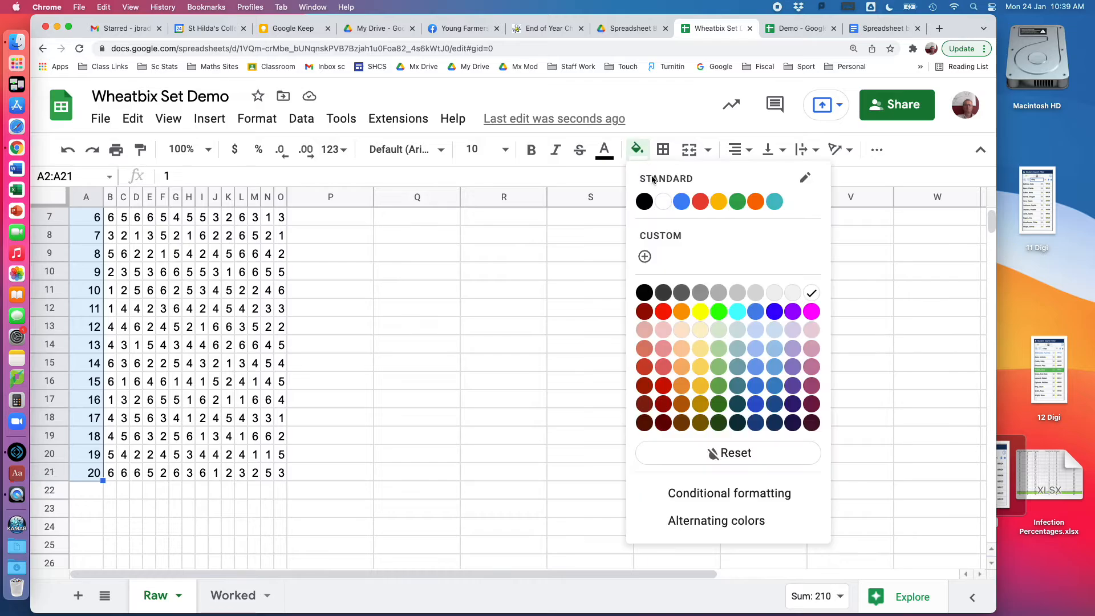
{"action": "left_click", "coordinate": [722, 339]}
{"action": "left_click", "coordinate": [441, 505]}
{"action": "scroll", "coordinate": [443, 505], "scroll_direction": "up", "scroll_amount": 1}
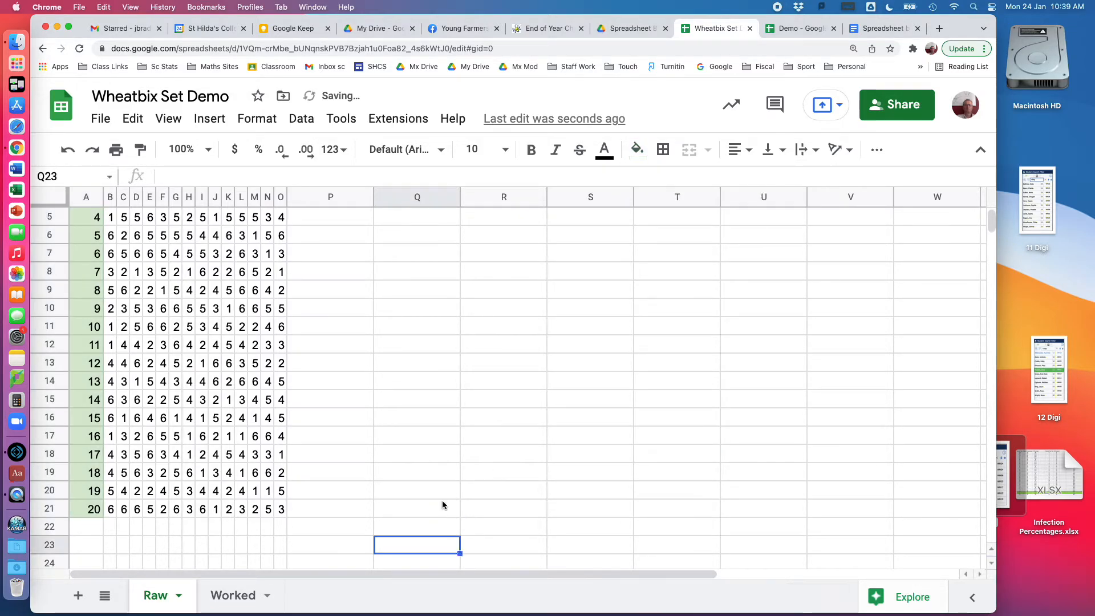
{"action": "scroll", "coordinate": [443, 506], "scroll_direction": "up", "scroll_amount": 2}
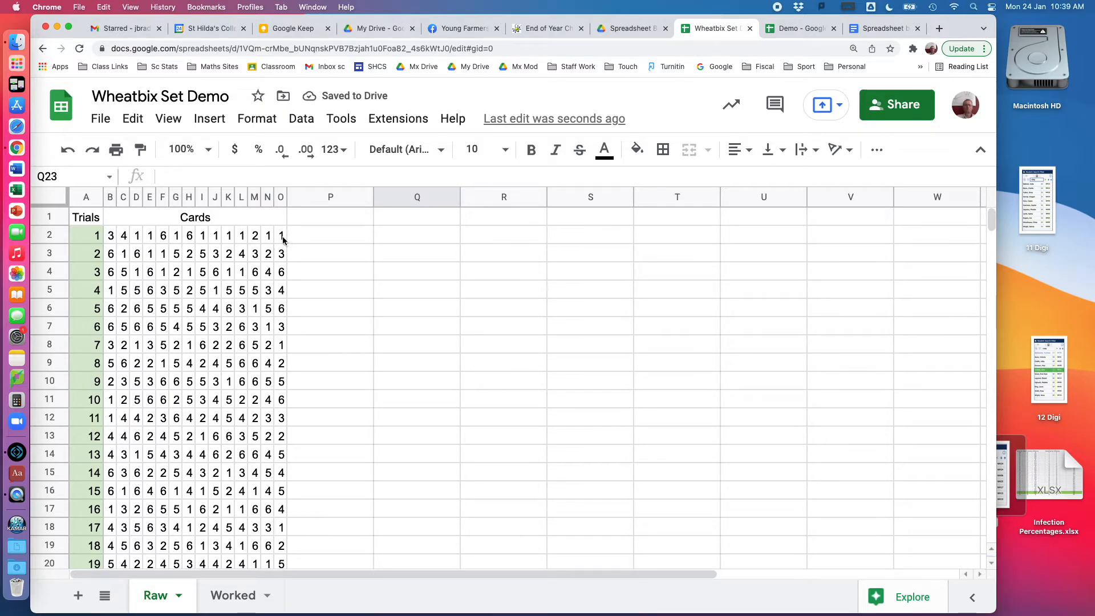
{"action": "left_click_drag", "start_coordinate": [283, 240], "coordinate": [115, 244]}
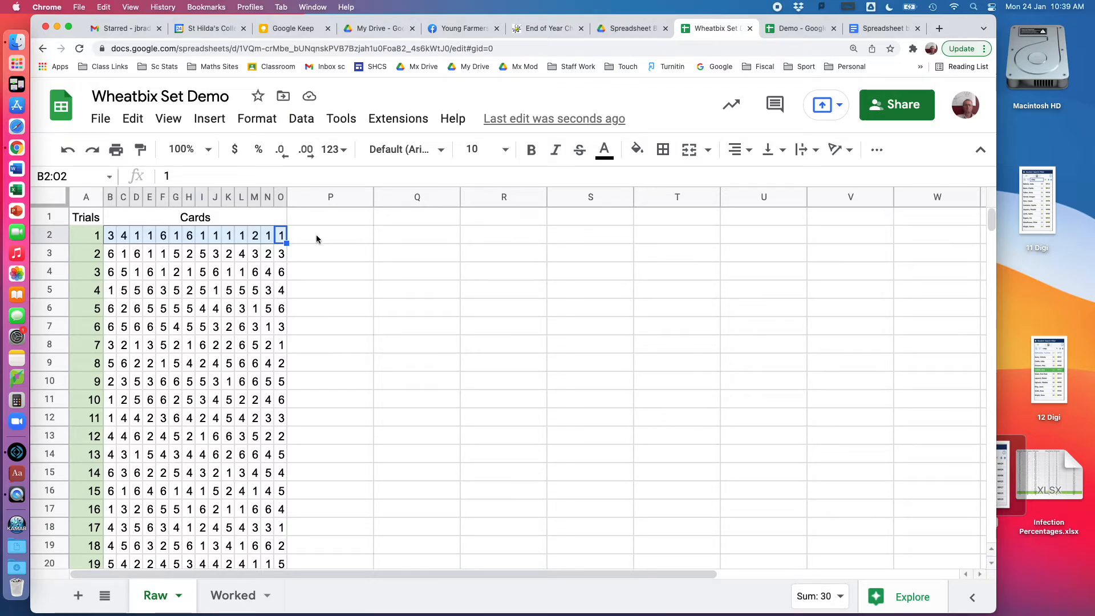
{"action": "left_click", "coordinate": [354, 218]}
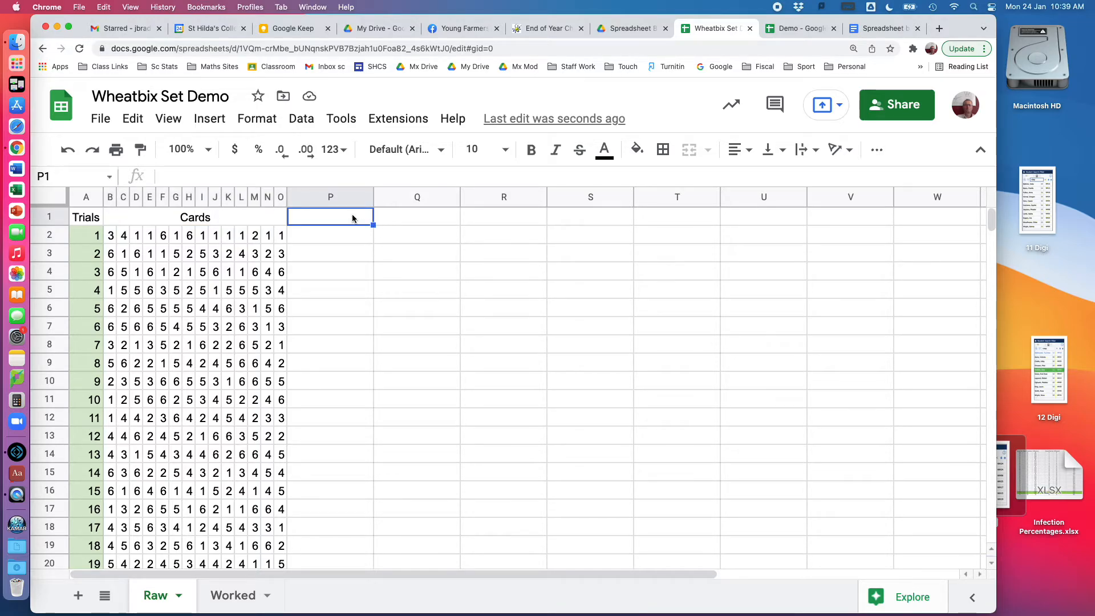
{"action": "left_click", "coordinate": [318, 236]}
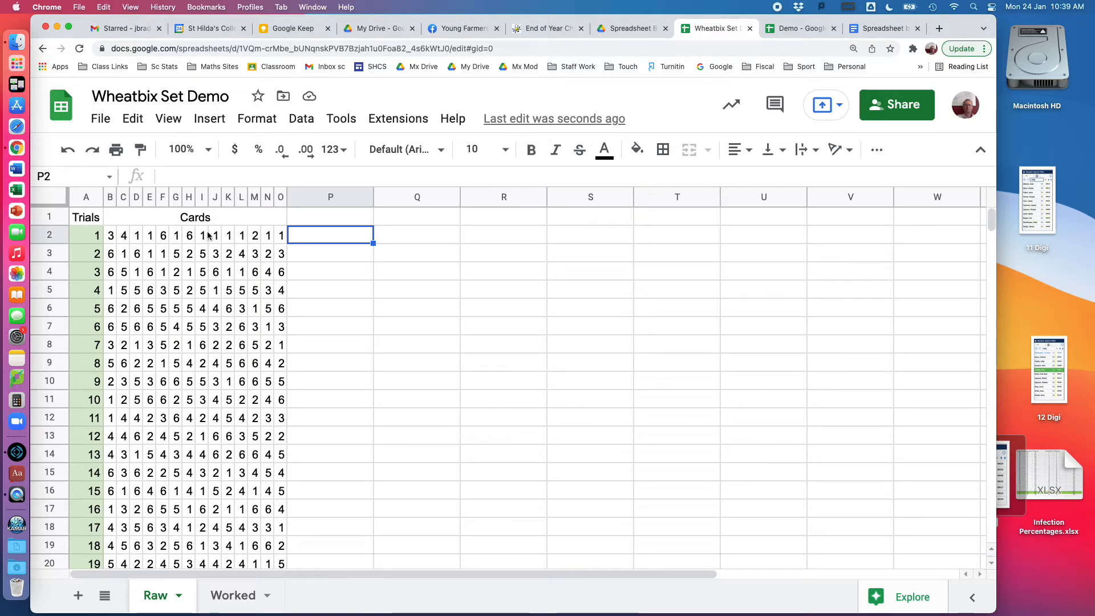
Enter the card numbers 1 to 6 as column headings across P1:U1, beside the Cards block
{"action": "left_click", "coordinate": [312, 218]}
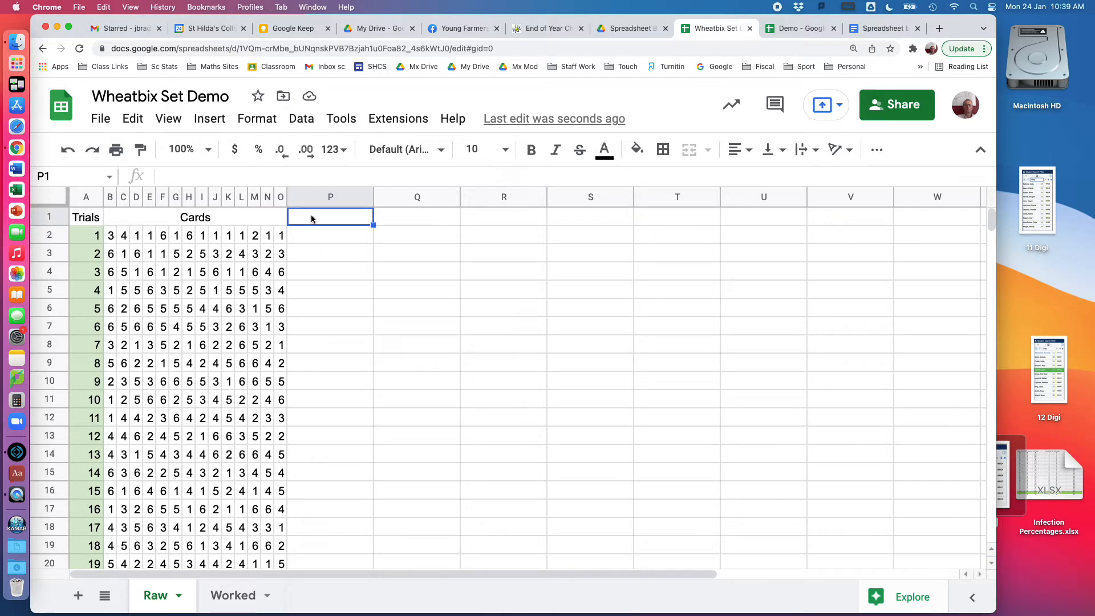
{"action": "type", "text": "1"}
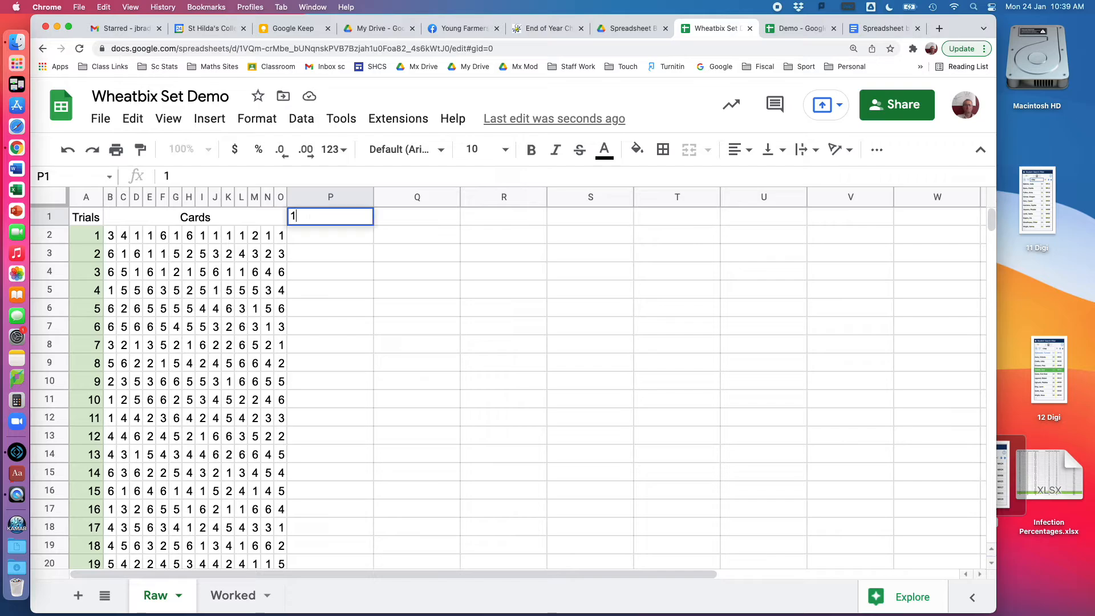
{"action": "key", "text": "Tab"}
{"action": "type", "text": "2"}
{"action": "key", "text": "Tab"}
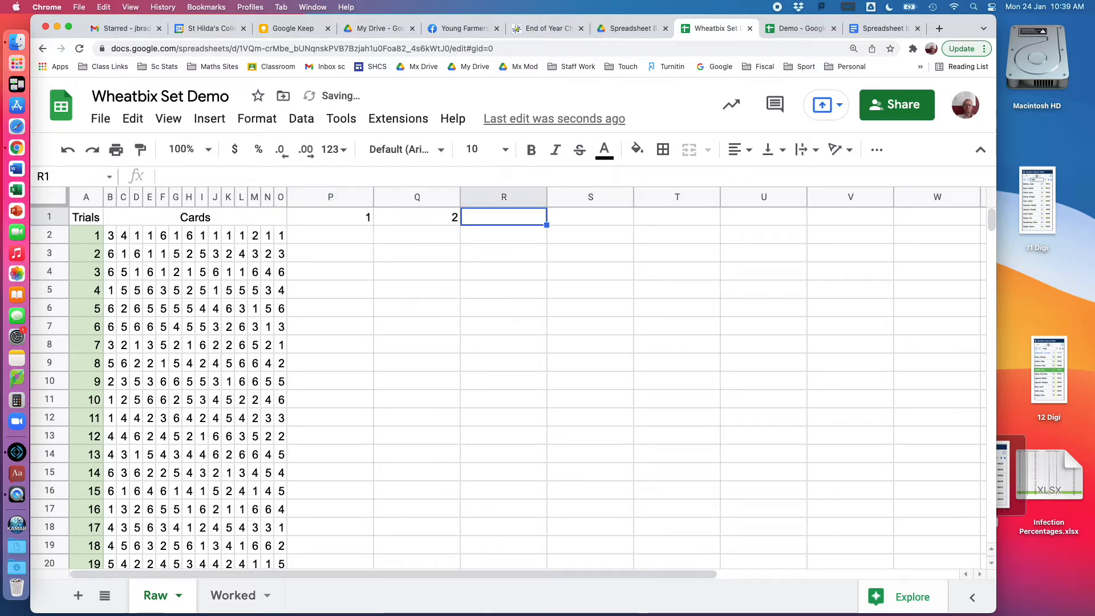
{"action": "type", "text": "3"}
{"action": "key", "text": "Tab"}
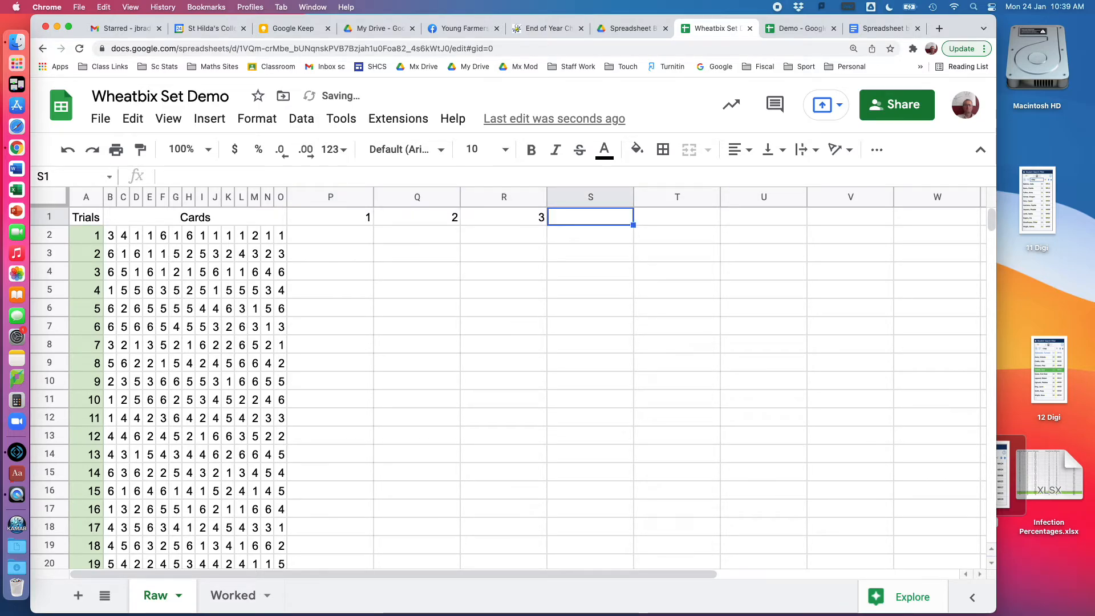
{"action": "type", "text": "4"}
{"action": "key", "text": "Tab"}
{"action": "type", "text": "5"}
{"action": "key", "text": "Tab"}
{"action": "type", "text": "6"}
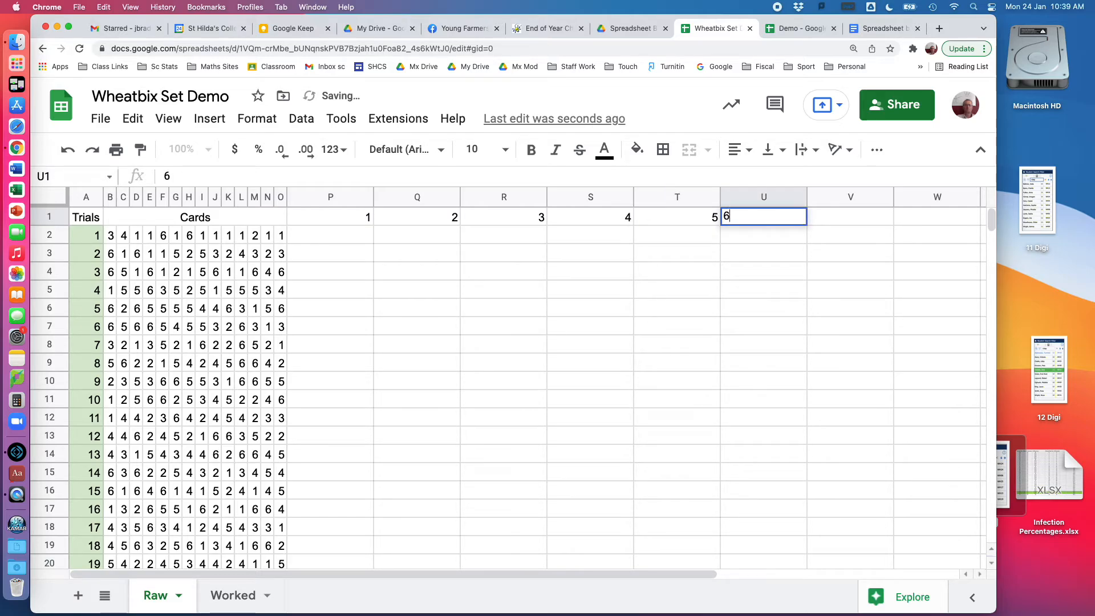
{"action": "key", "text": "Return"}
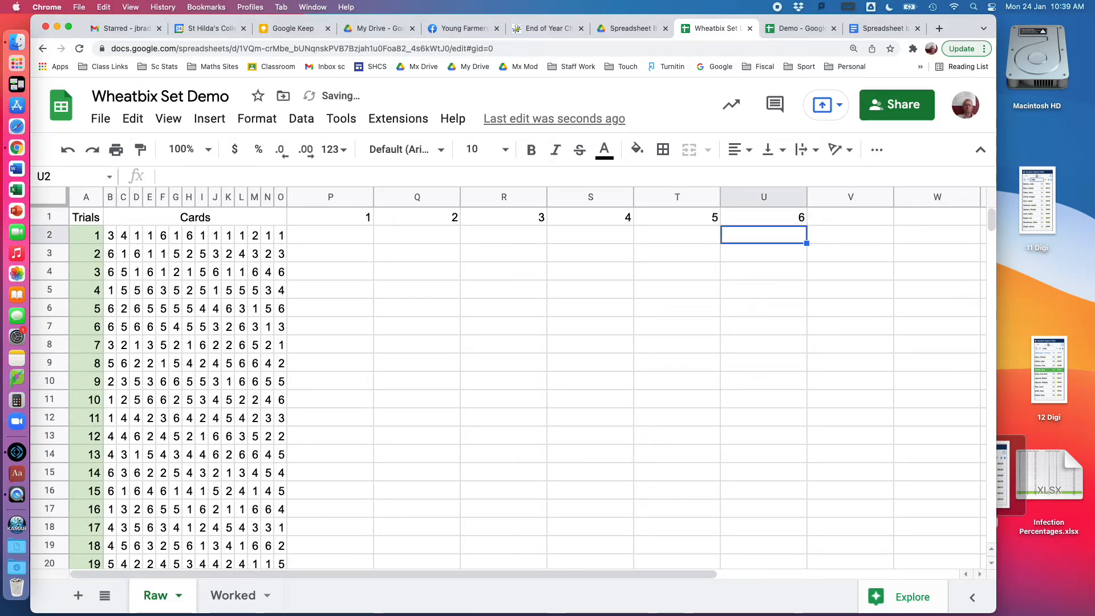
Enter =COUNTIF(B2:O2,P1) in P2 to count how many of the first trial's cards match the heading in P1
{"action": "left_click", "coordinate": [324, 235]}
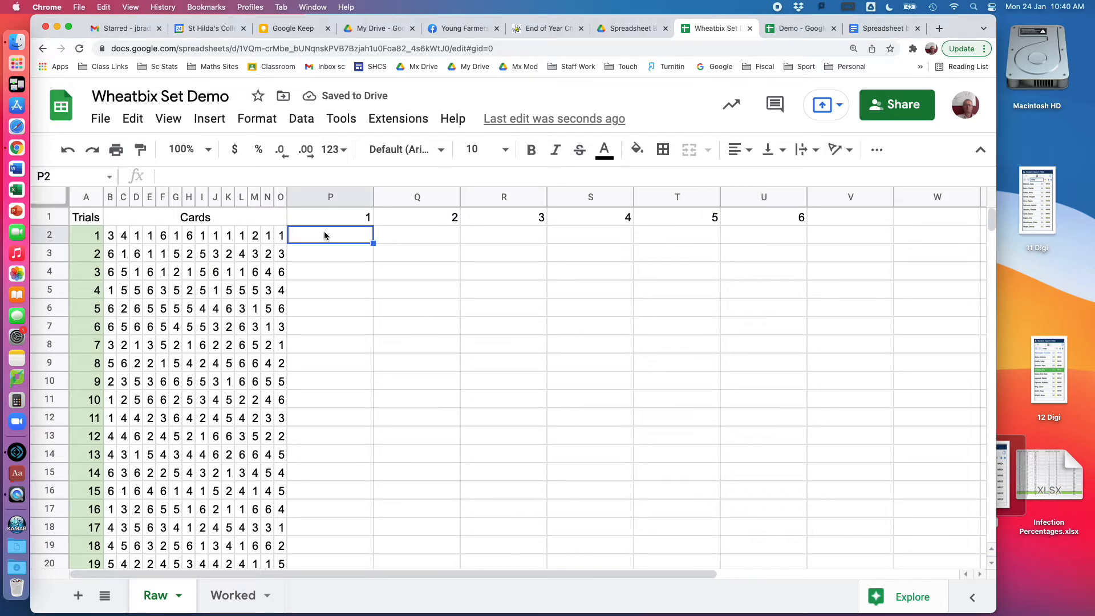
{"action": "type", "text": "="}
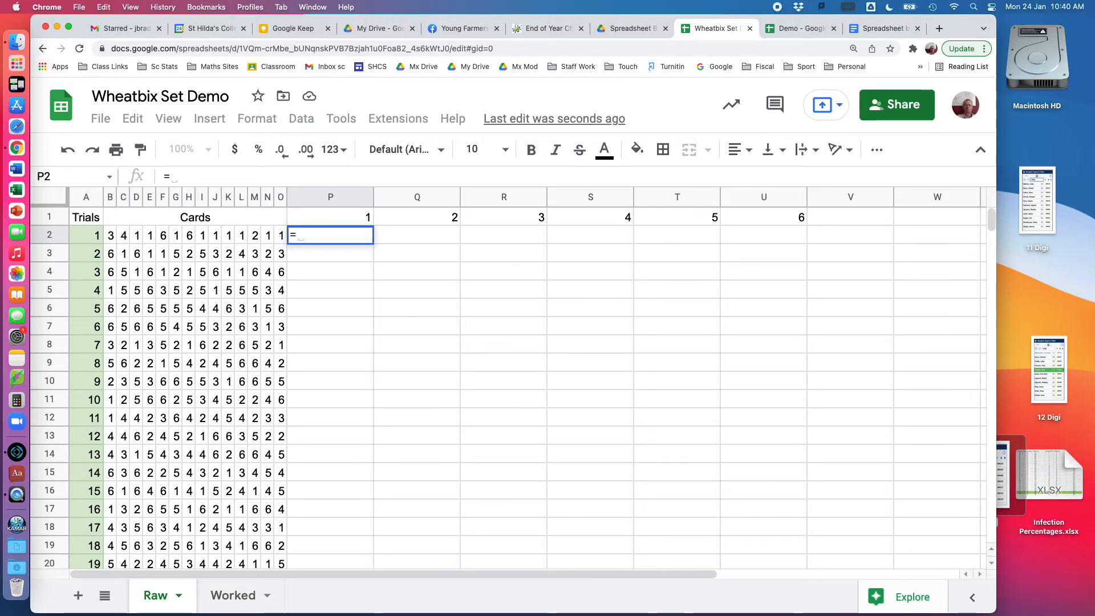
{"action": "type", "text": "coun"}
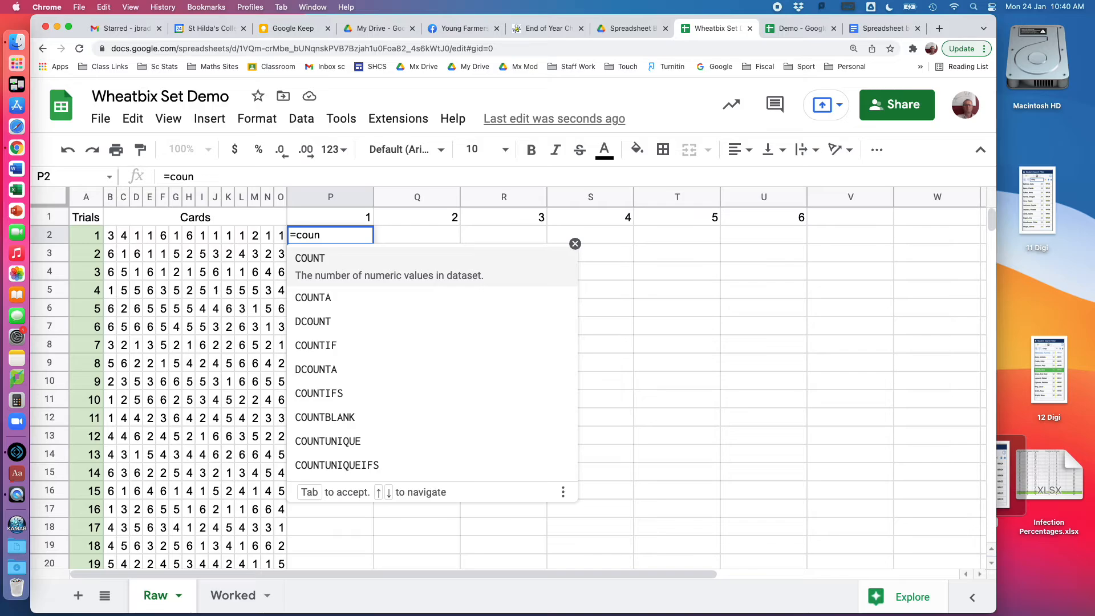
{"action": "left_click", "coordinate": [317, 348]}
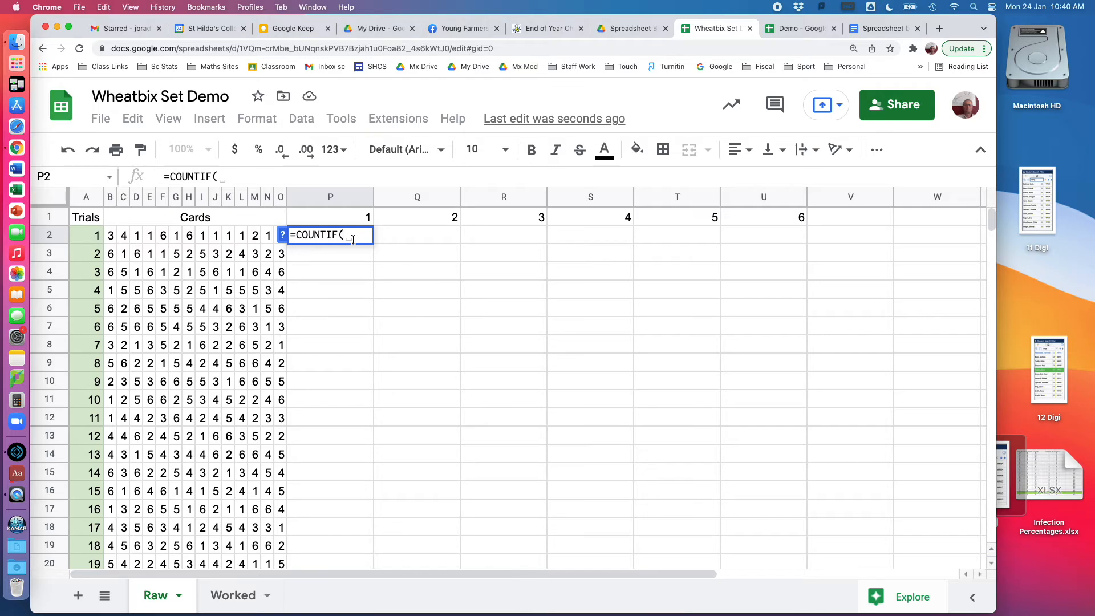
{"action": "left_click", "coordinate": [111, 235]}
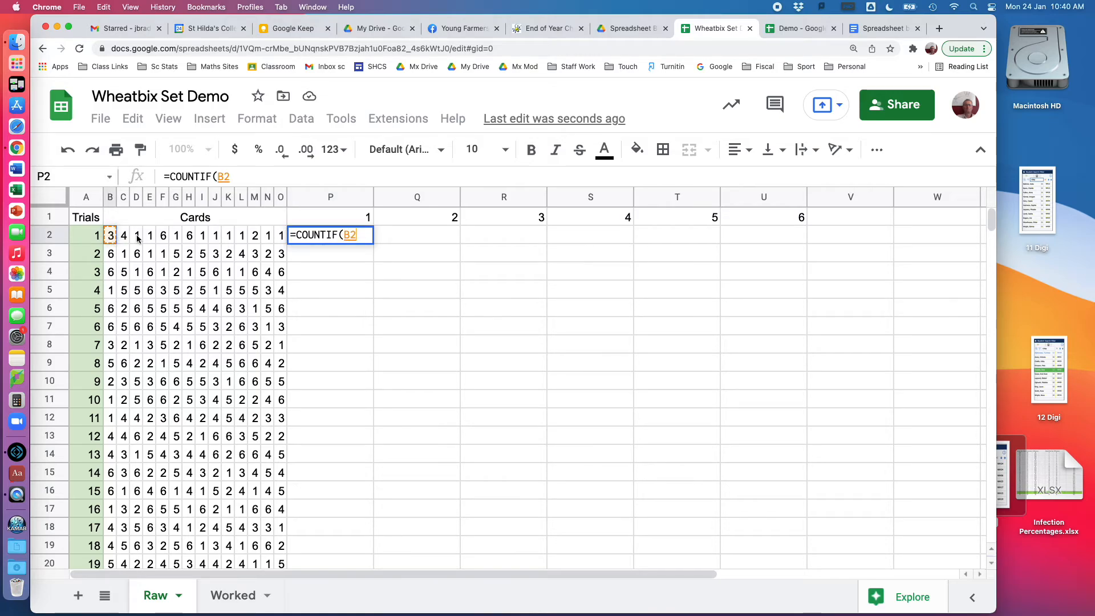
{"action": "left_click_drag", "start_coordinate": [137, 239], "coordinate": [281, 242]}
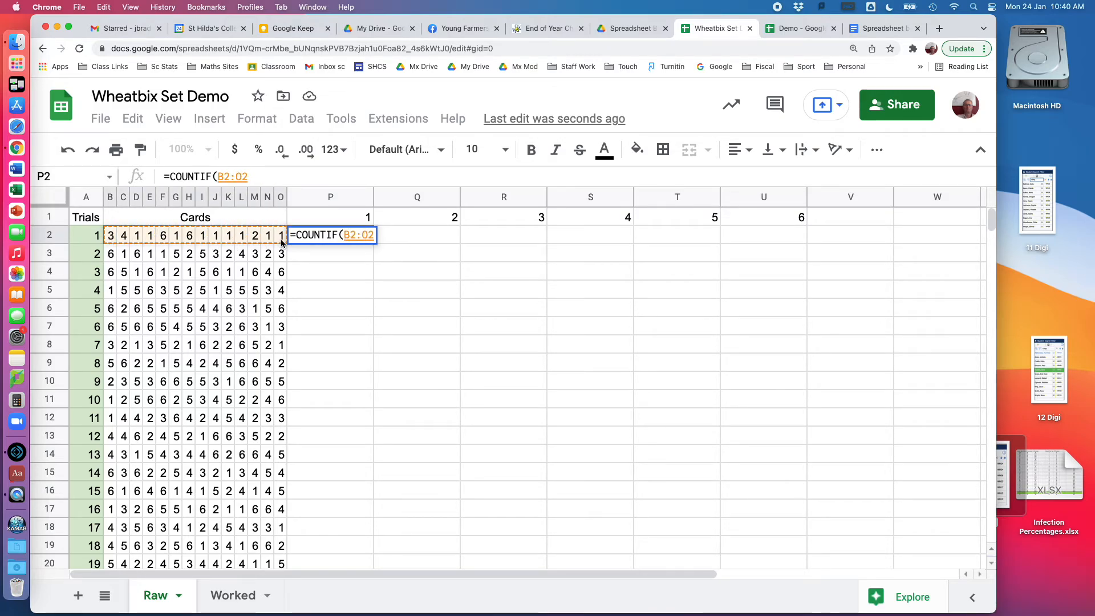
{"action": "type", "text": ","}
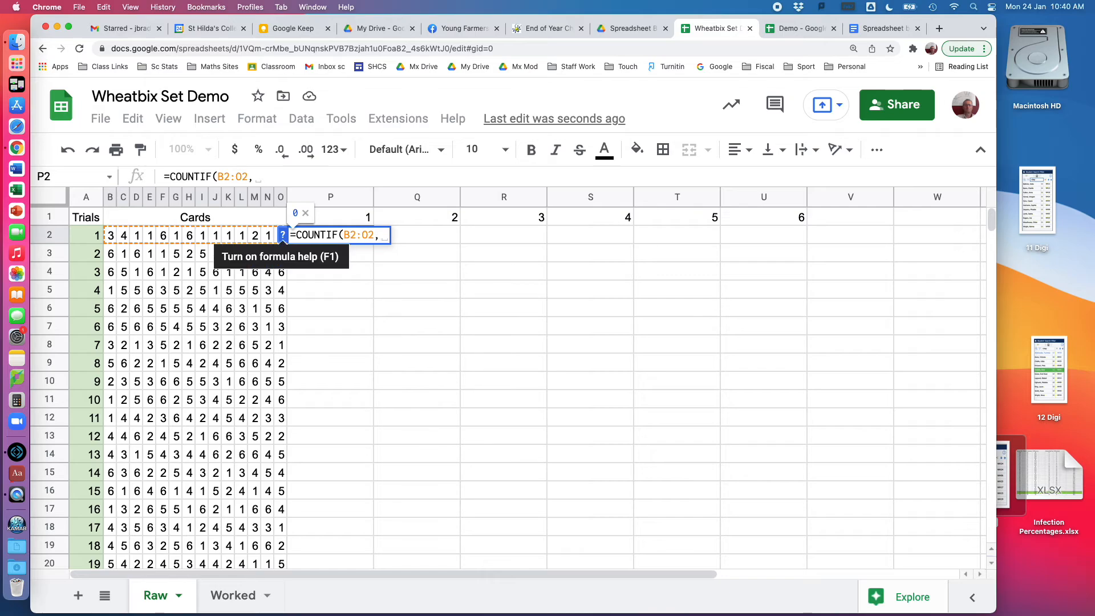
{"action": "left_click", "coordinate": [359, 220]}
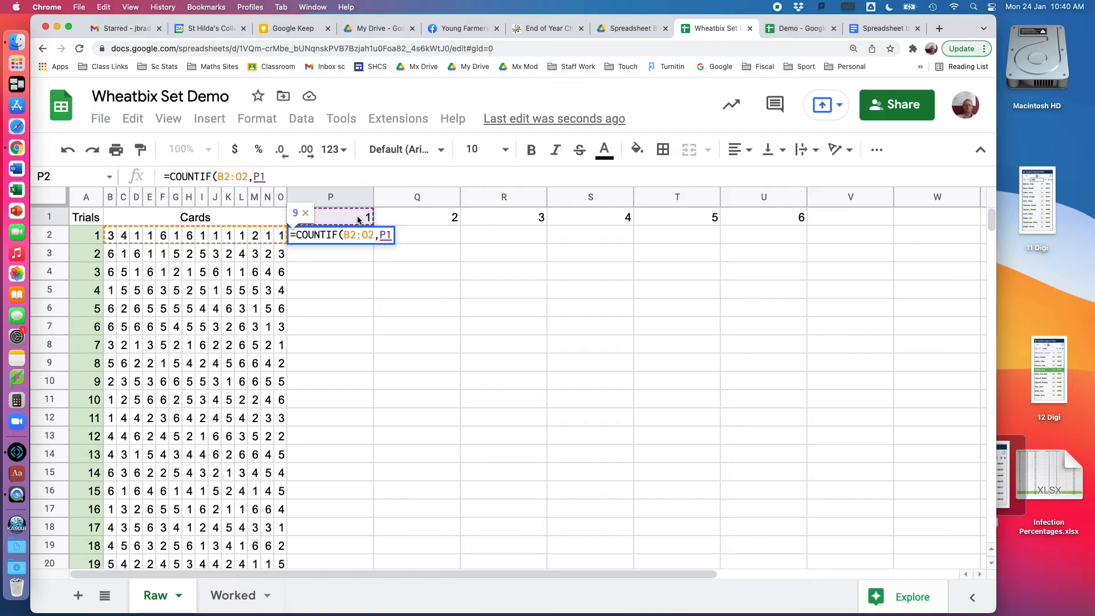
{"action": "type", "text": ")"}
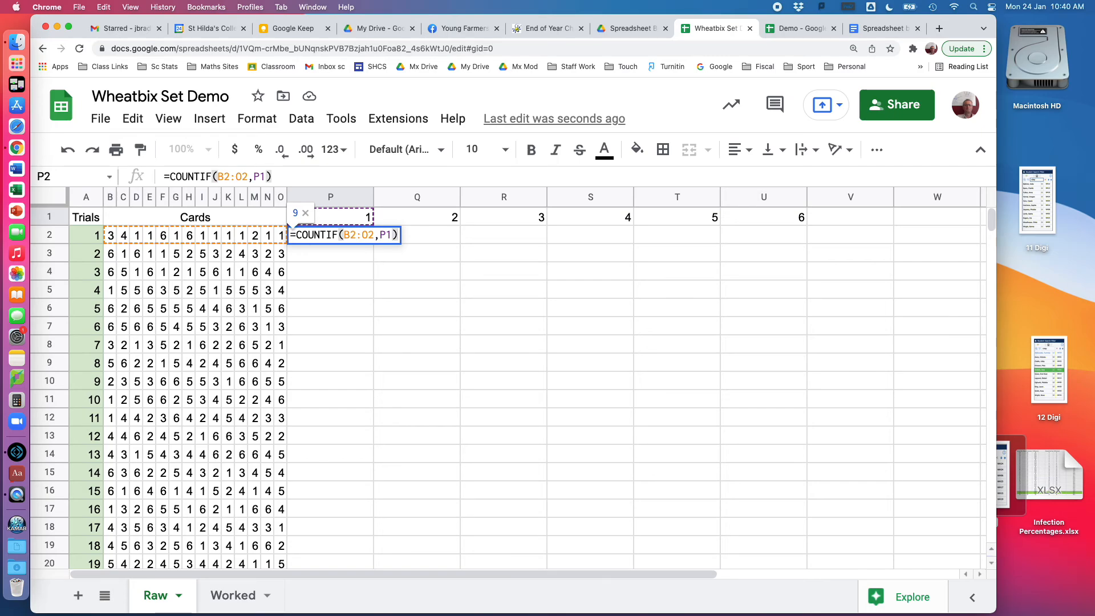
{"action": "key", "text": "Return"}
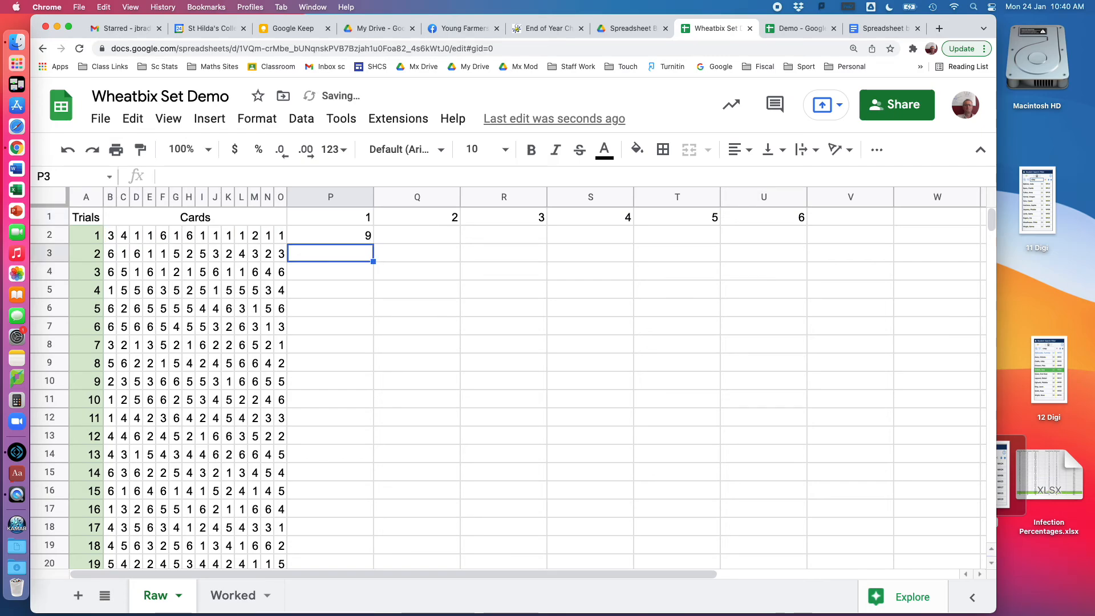
{"action": "left_click", "coordinate": [323, 235]}
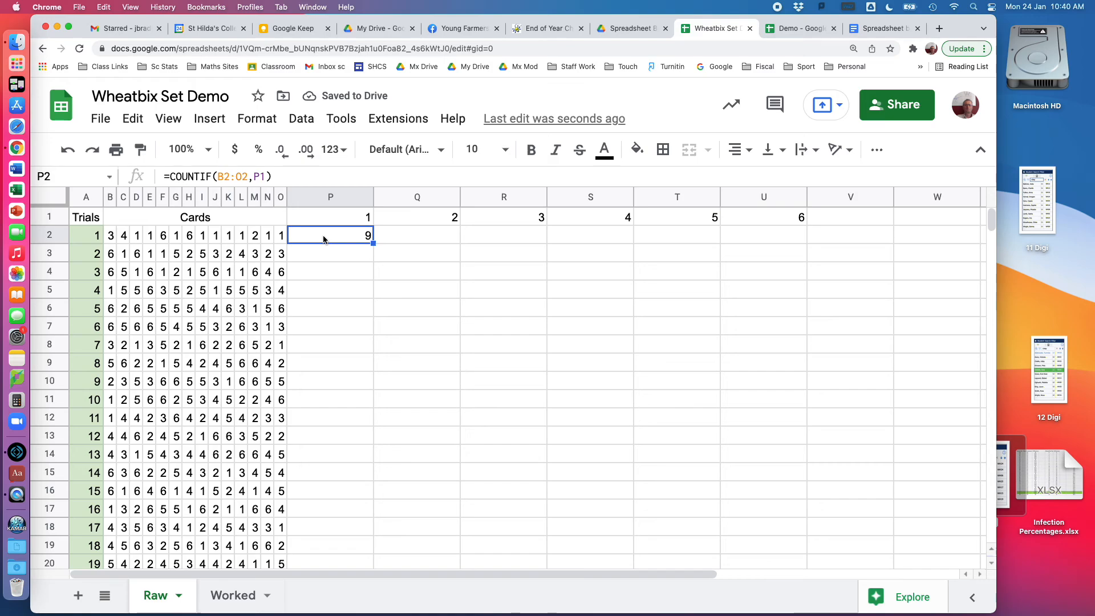